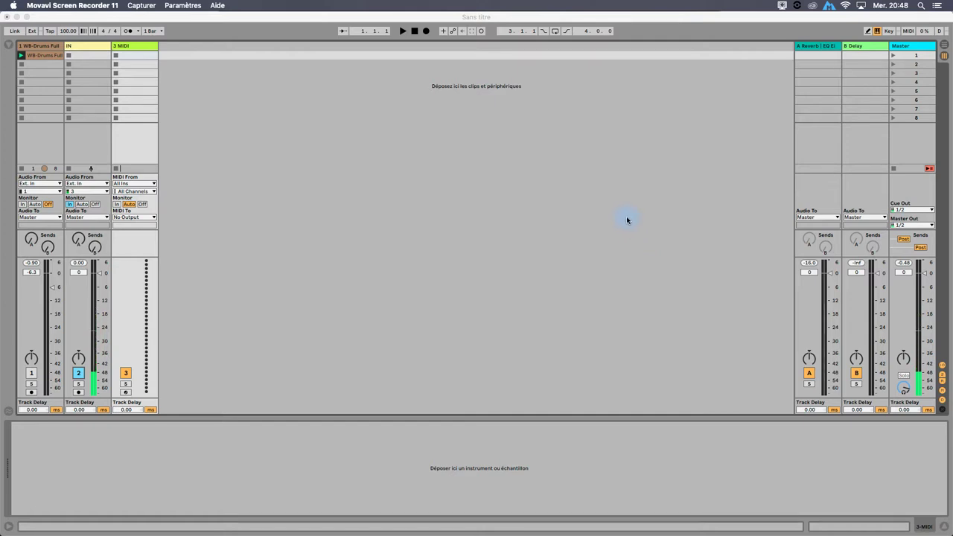
# - Add the Limiter audio effect to the Master track
pyautogui.click(913, 45)
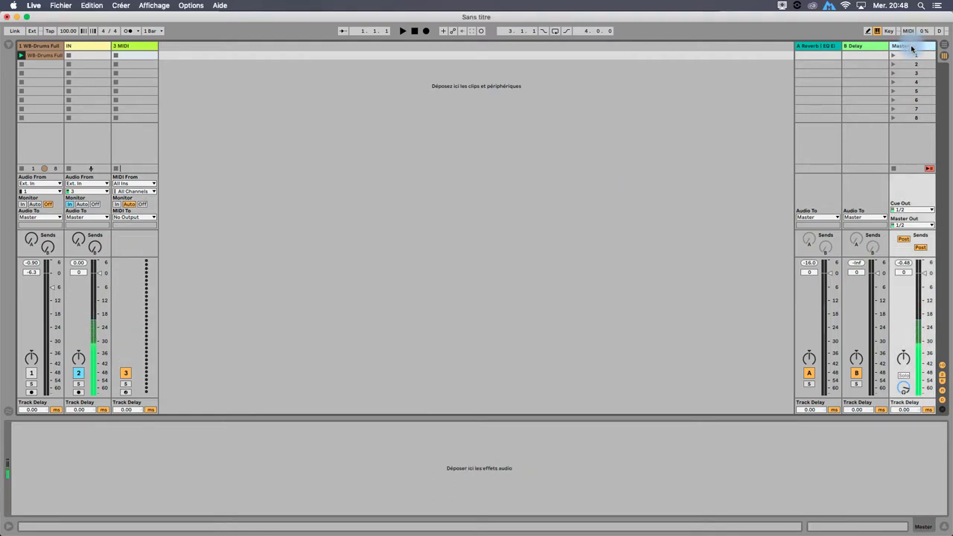
pyautogui.click(3, 48)
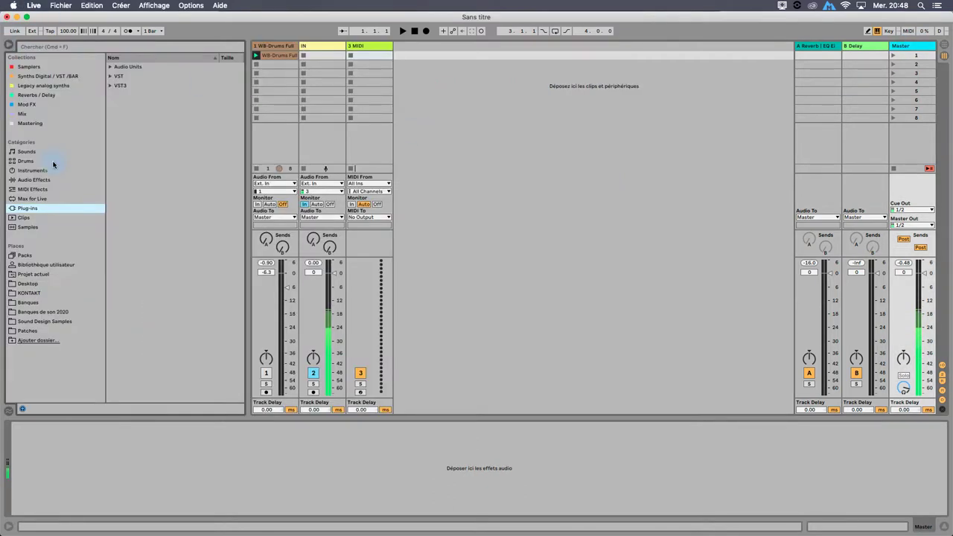
pyautogui.click(38, 181)
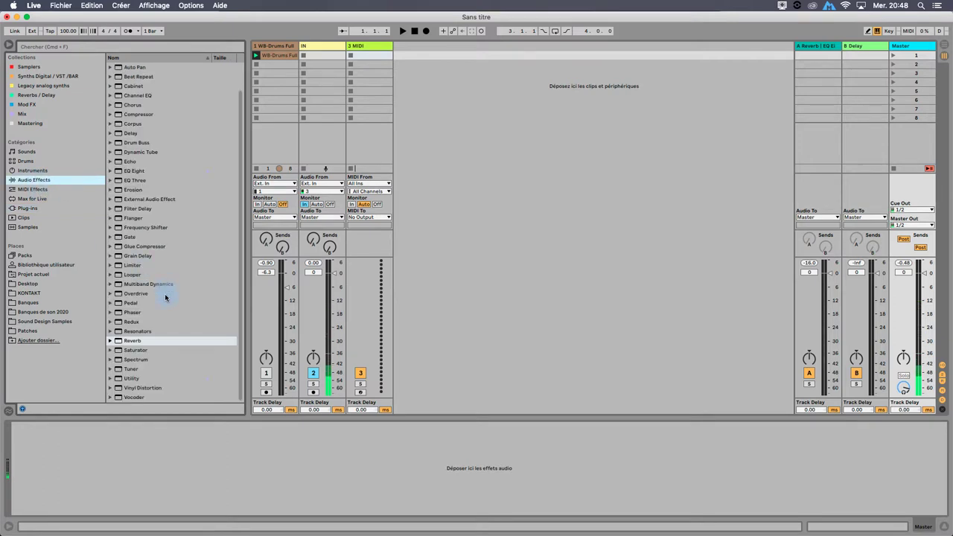
pyautogui.doubleClick(133, 266)
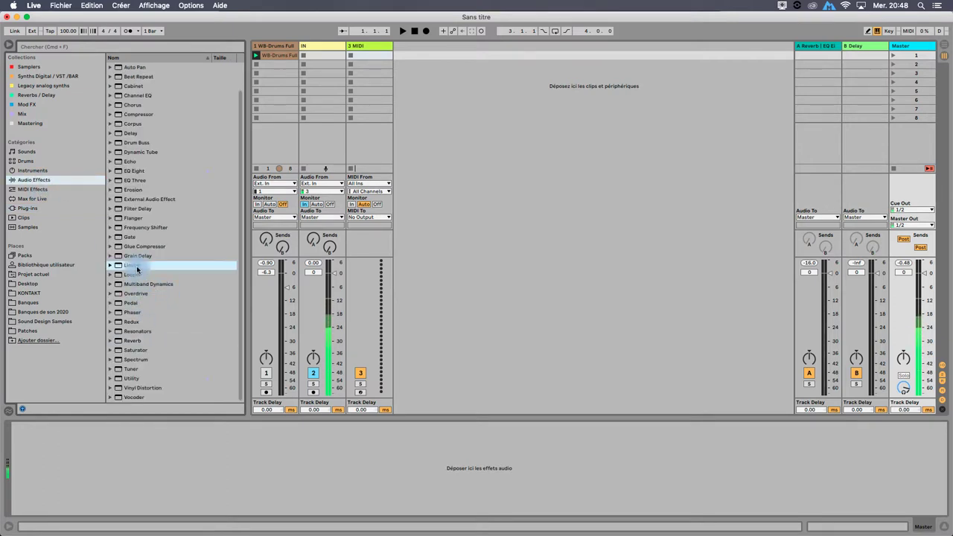
# - Examine the Master Limiter's ceiling and stereo settings alongside the track level meters
pyautogui.click(52, 451)
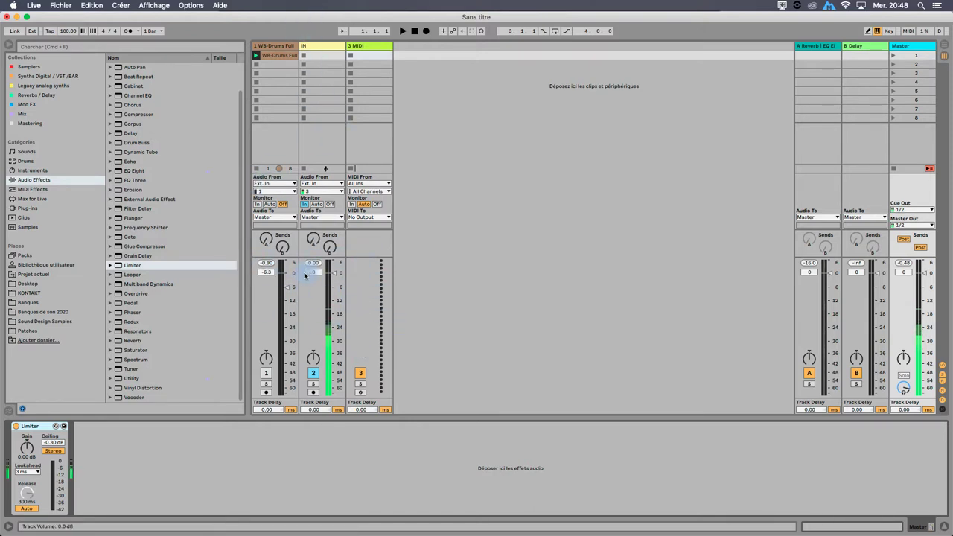
pyautogui.click(51, 442)
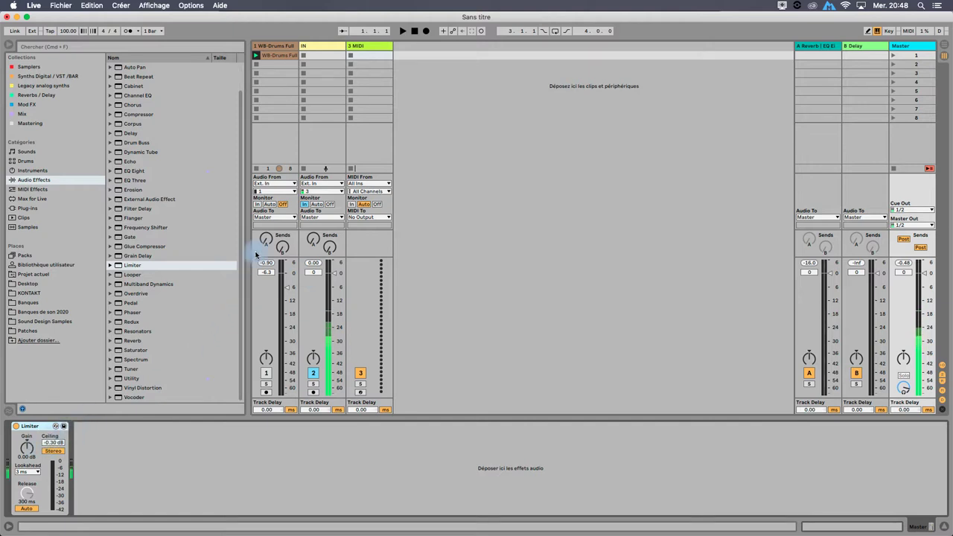
pyautogui.click(261, 58)
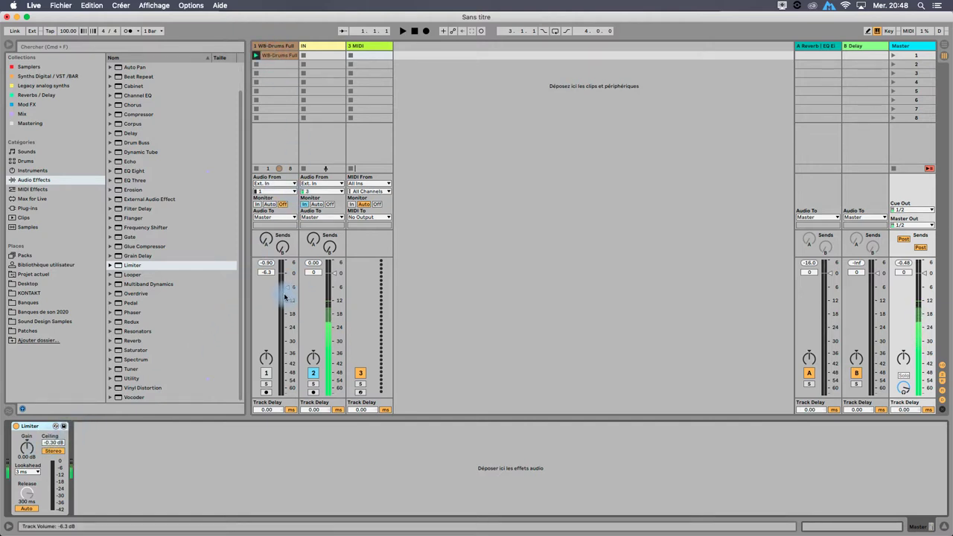
pyautogui.click(51, 443)
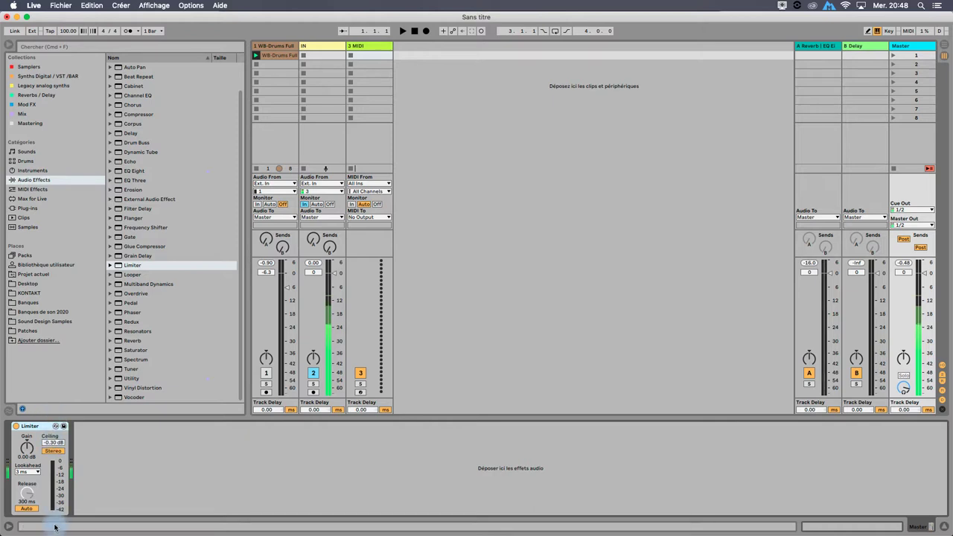
pyautogui.click(53, 444)
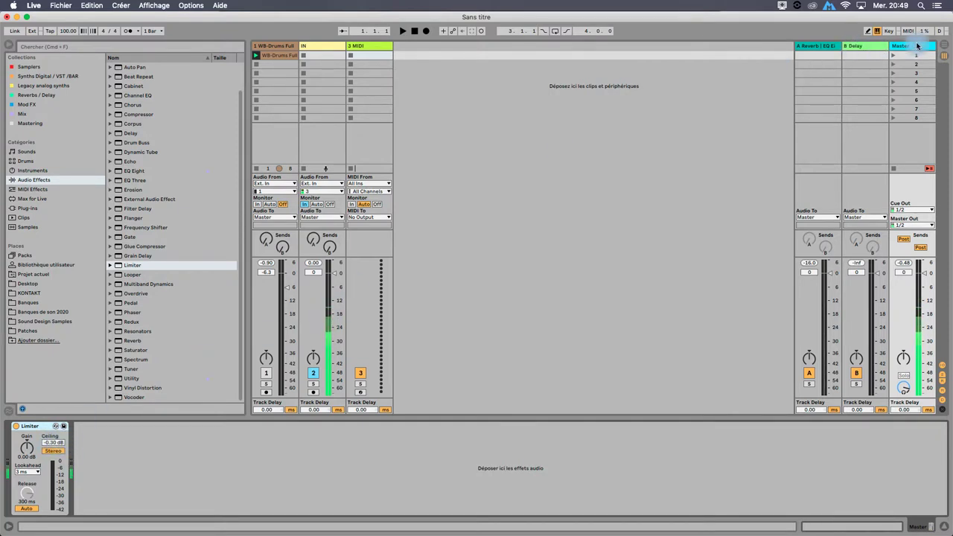
pyautogui.click(757, 89)
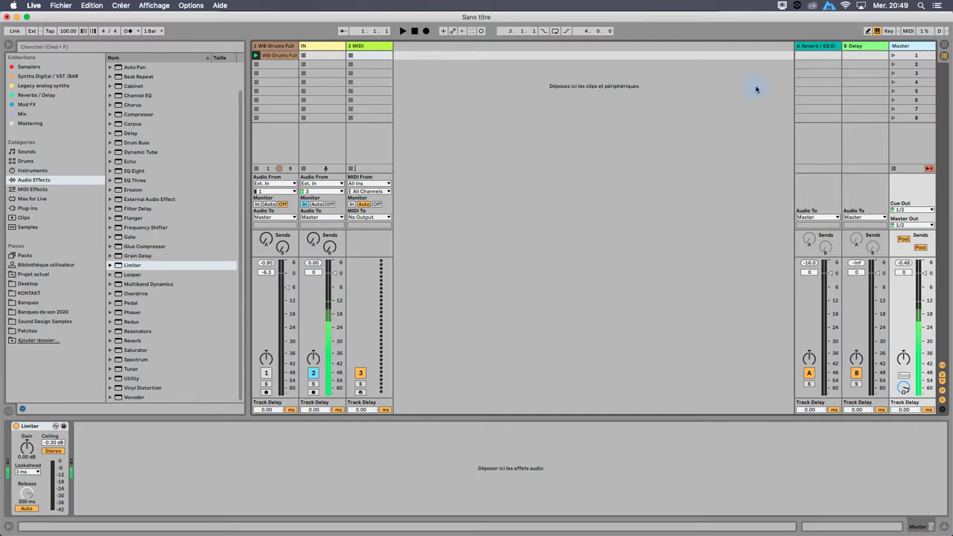
pyautogui.click(28, 426)
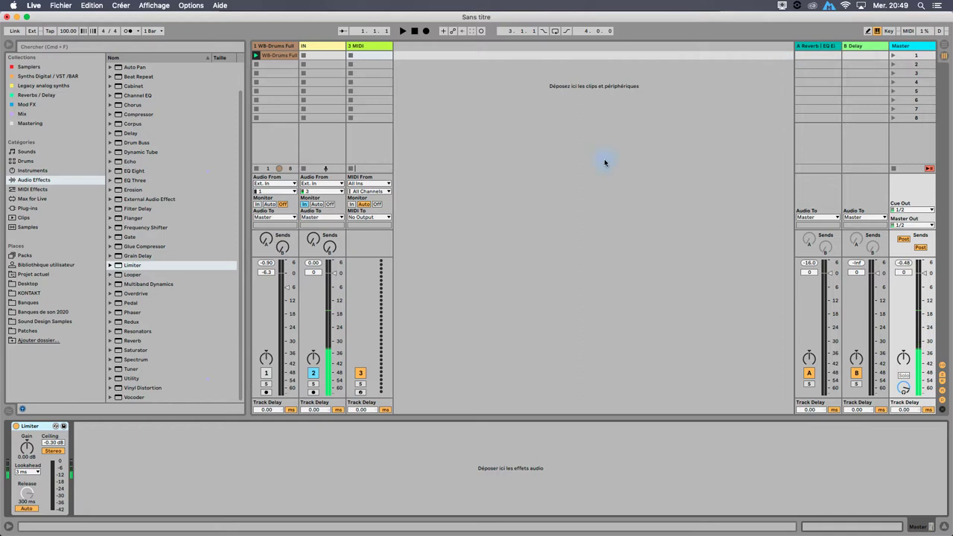
pyautogui.click(54, 452)
# - Set the Limiter's gain to 6 dB and toggle the device off and on to compare the result
pyautogui.click(27, 447)
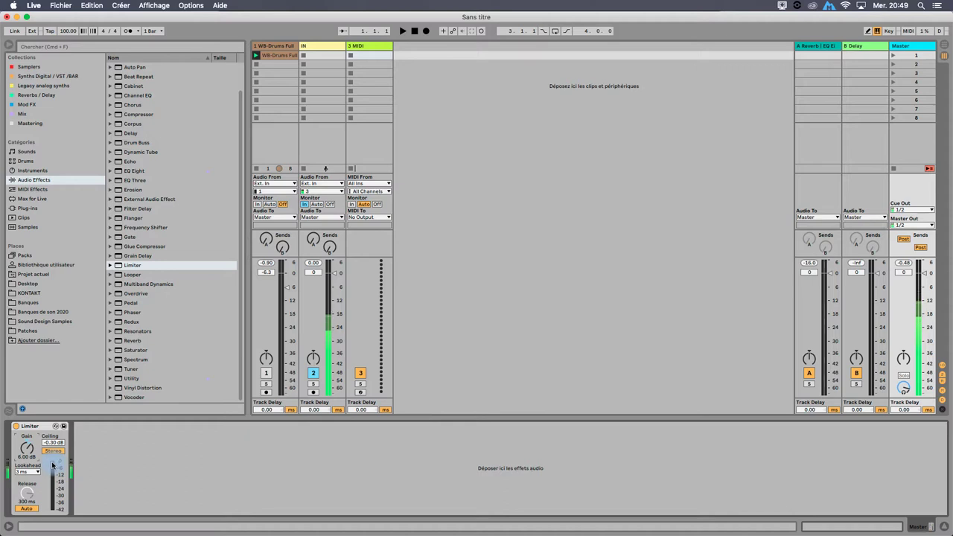
pyautogui.click(16, 426)
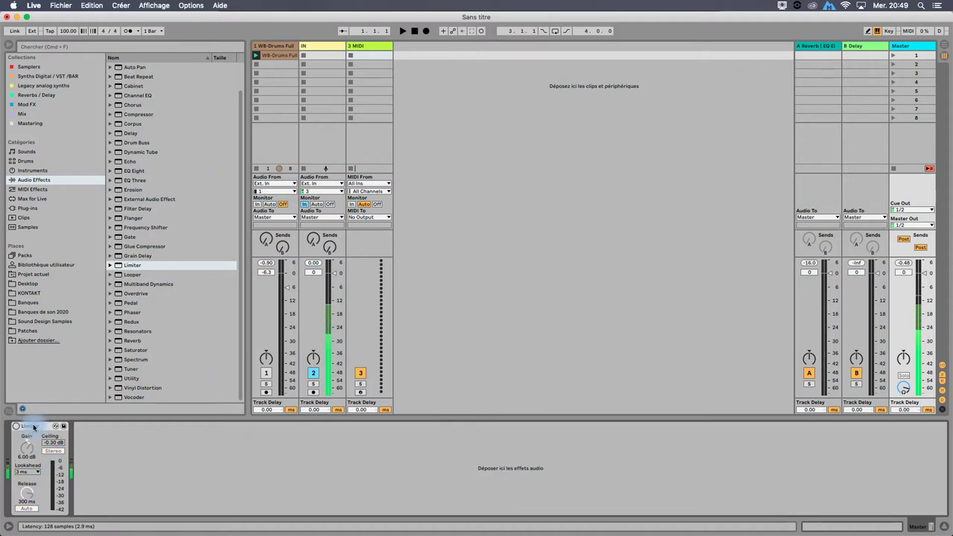
pyautogui.click(33, 426)
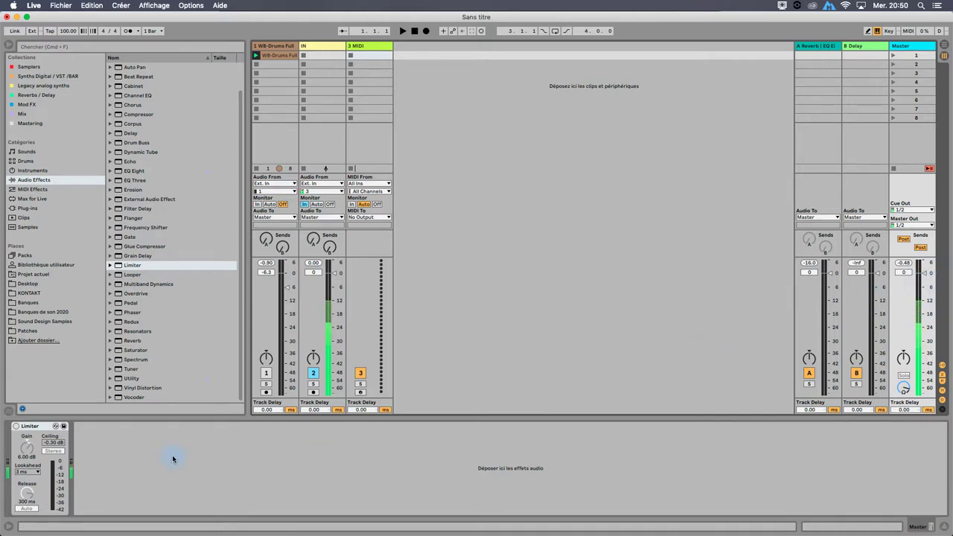
pyautogui.click(15, 426)
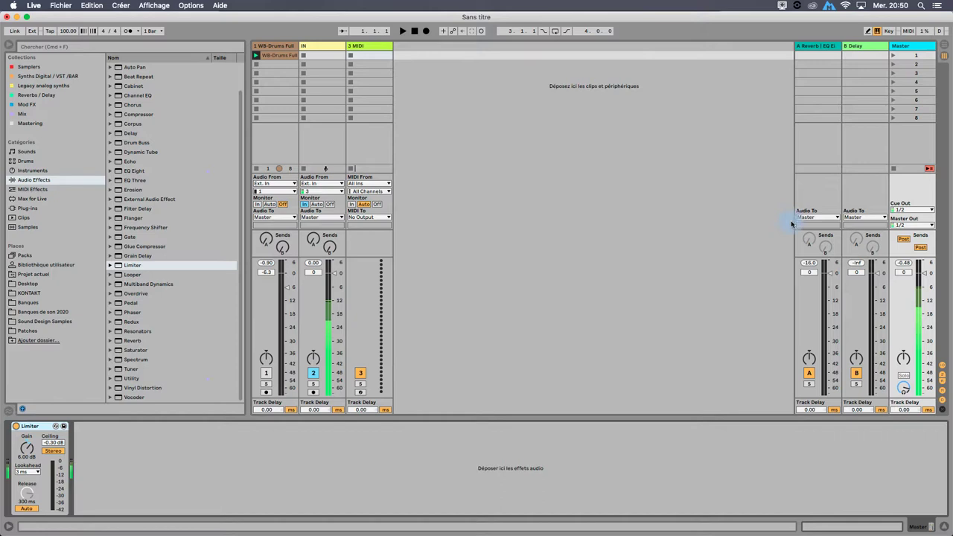
pyautogui.click(16, 428)
pyautogui.click(15, 428)
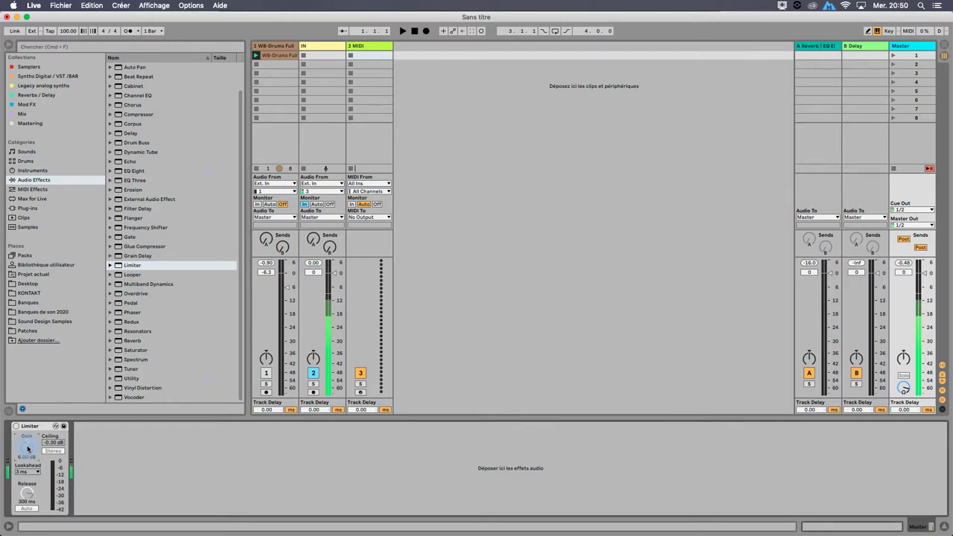
# - Reactivate the Limiter, raise its gain to 24 dB and turn the device off again
pyautogui.click(15, 426)
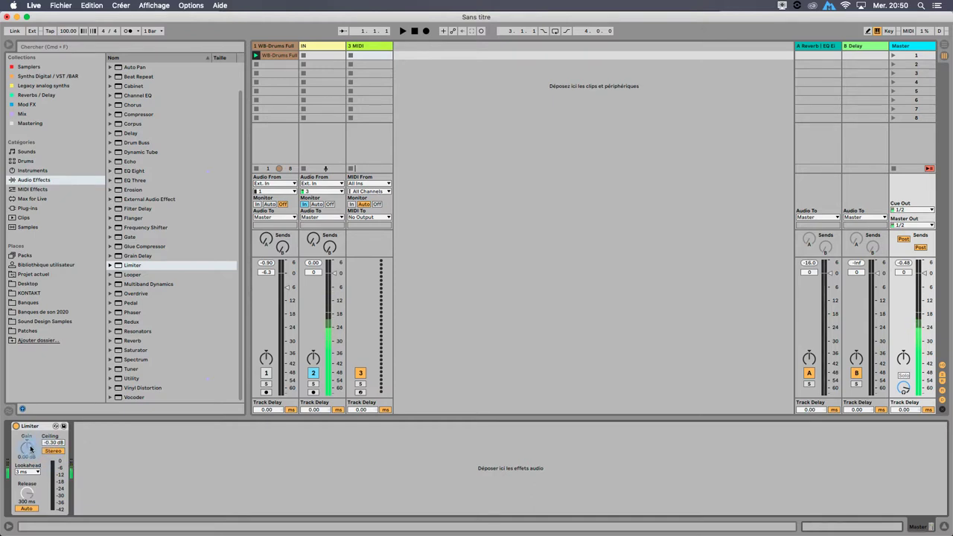
pyautogui.moveTo(31, 450); pyautogui.dragTo(32, 446)
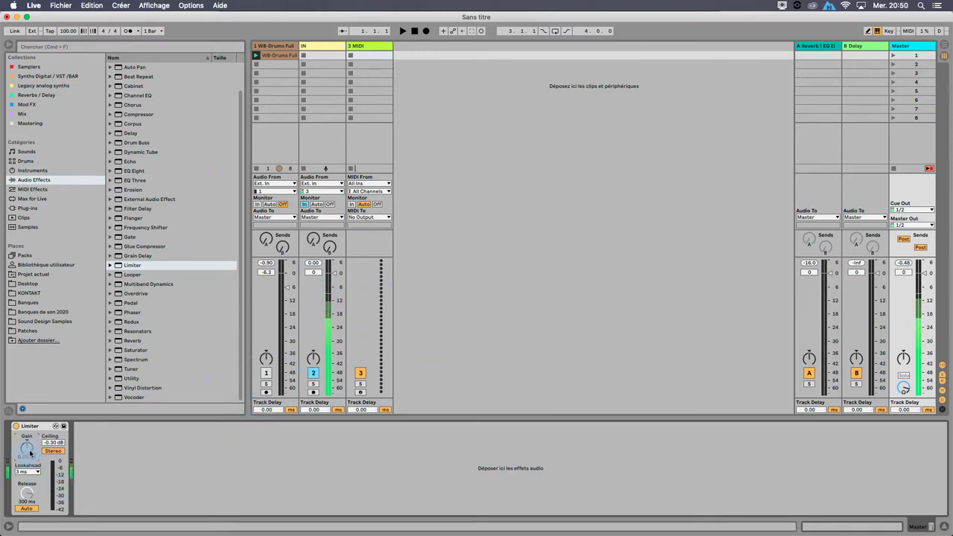
pyautogui.click(16, 426)
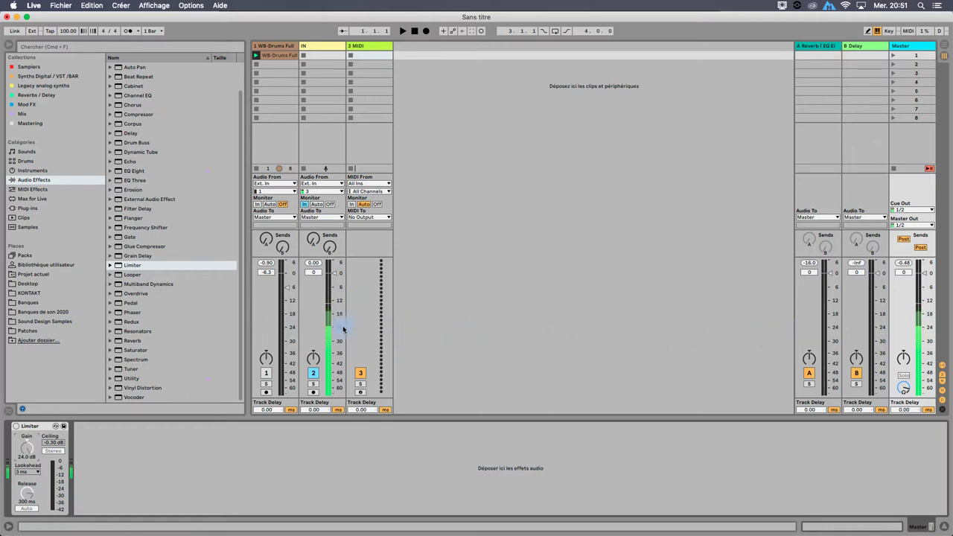
pyautogui.click(29, 429)
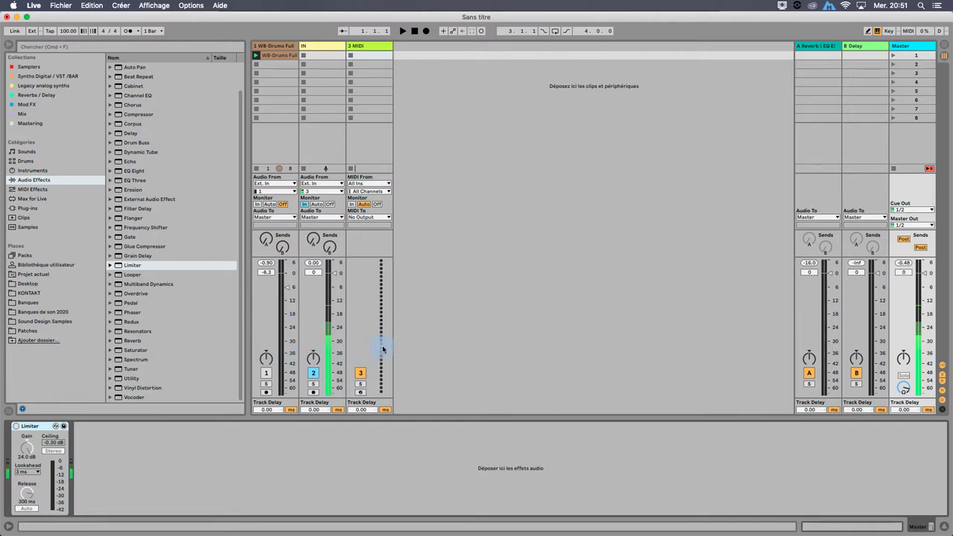
pyautogui.click(767, 116)
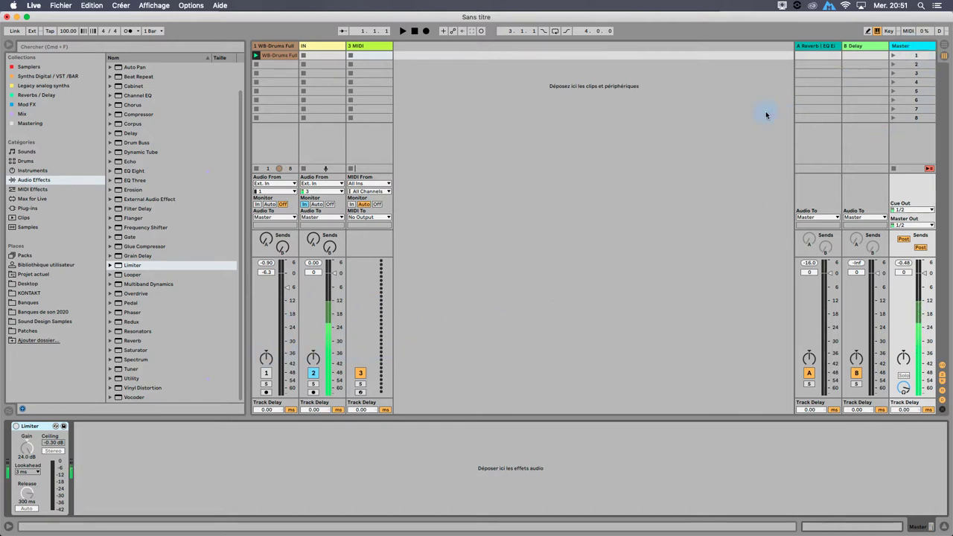
# - Look at the IN track's devices, return to the Master track and lower the Limiter's gain to 6.8 dB
pyautogui.click(312, 46)
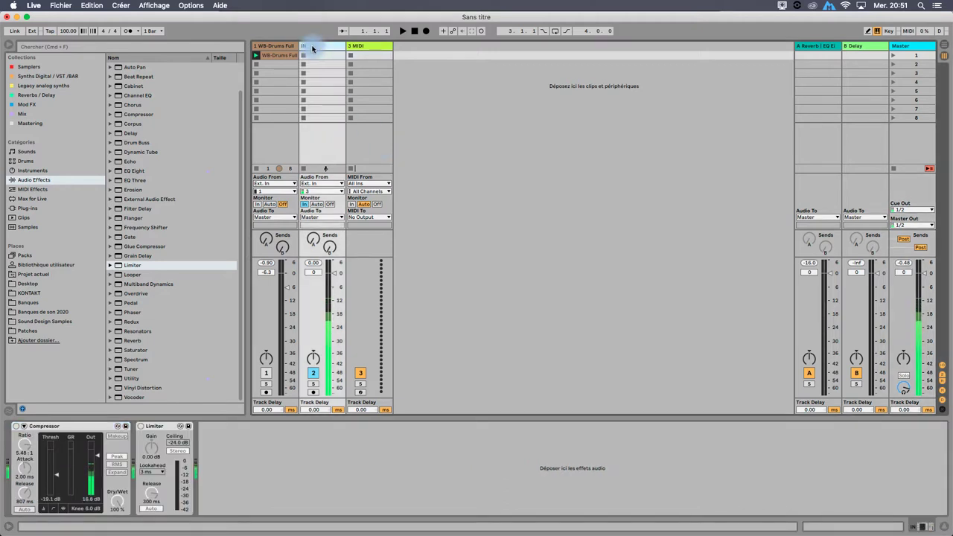
pyautogui.click(913, 46)
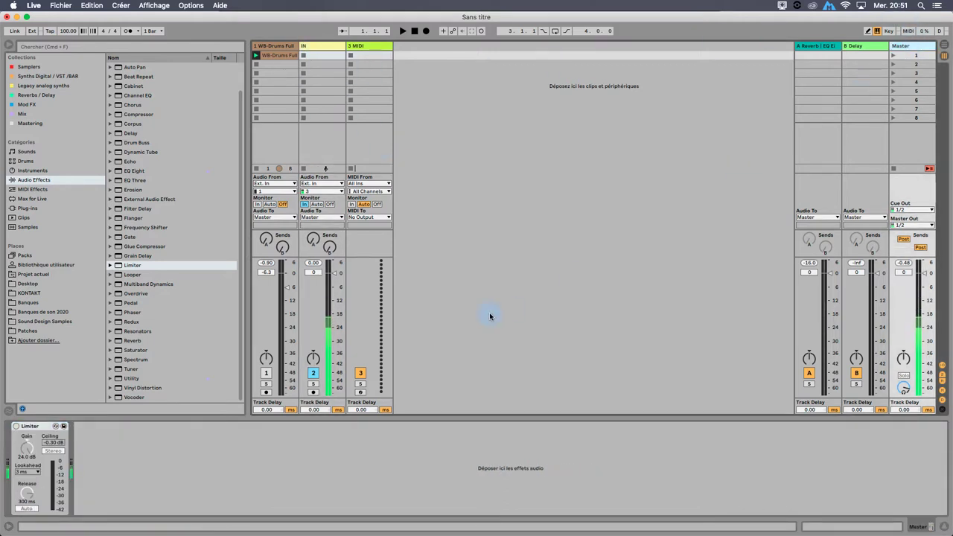
pyautogui.moveTo(27, 447); pyautogui.dragTo(27, 454)
pyautogui.click(24, 448)
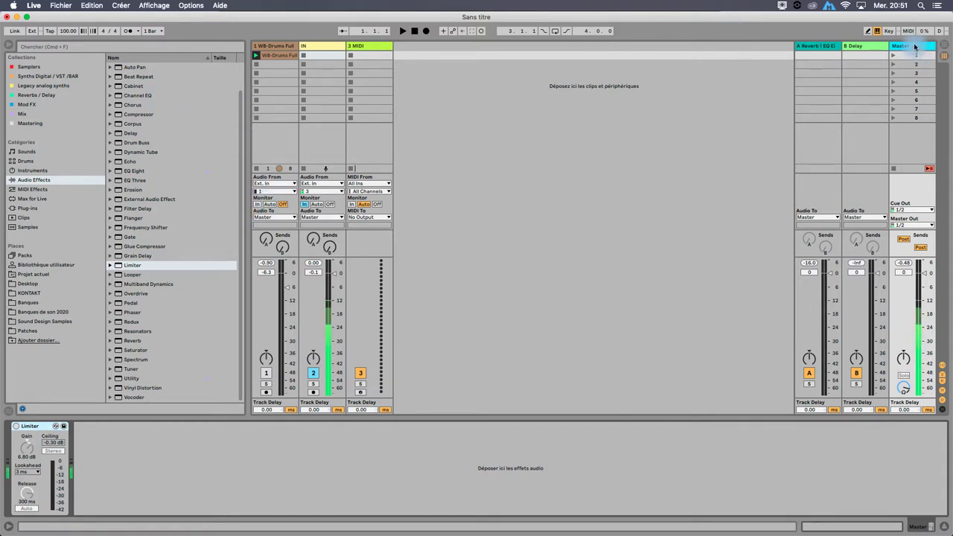
pyautogui.click(491, 153)
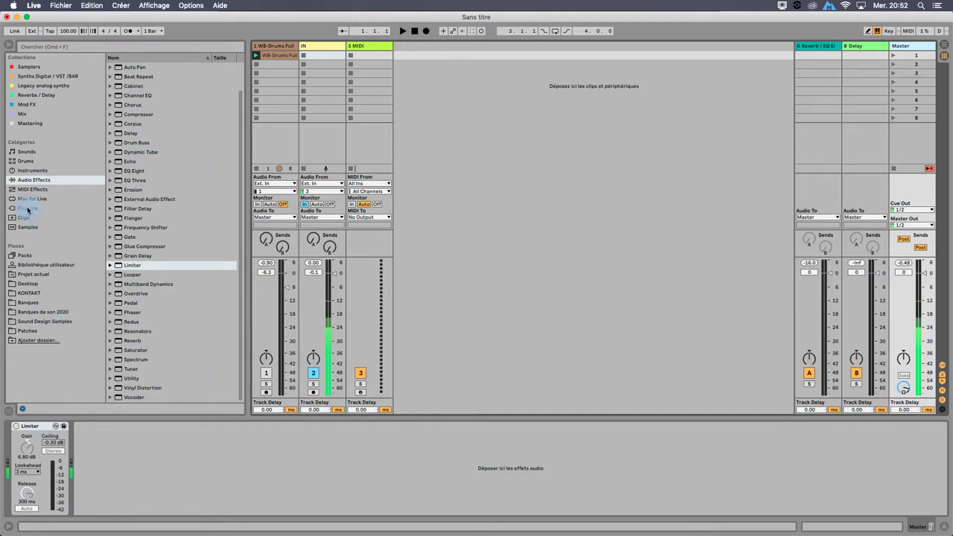
# - Add FF Pro-L 2 from the Mastering collection to the Master track and load its Basic preset Safe
pyautogui.click(30, 123)
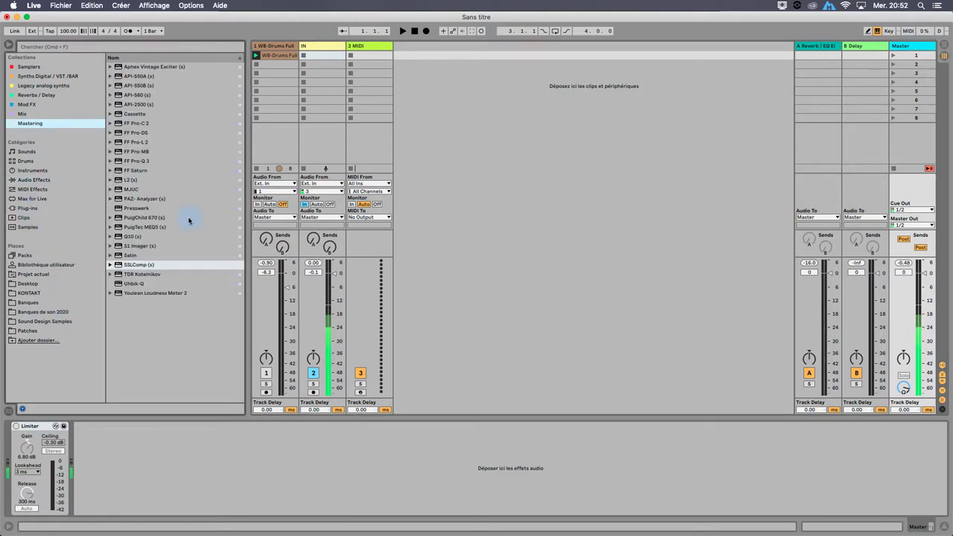
pyautogui.doubleClick(132, 142)
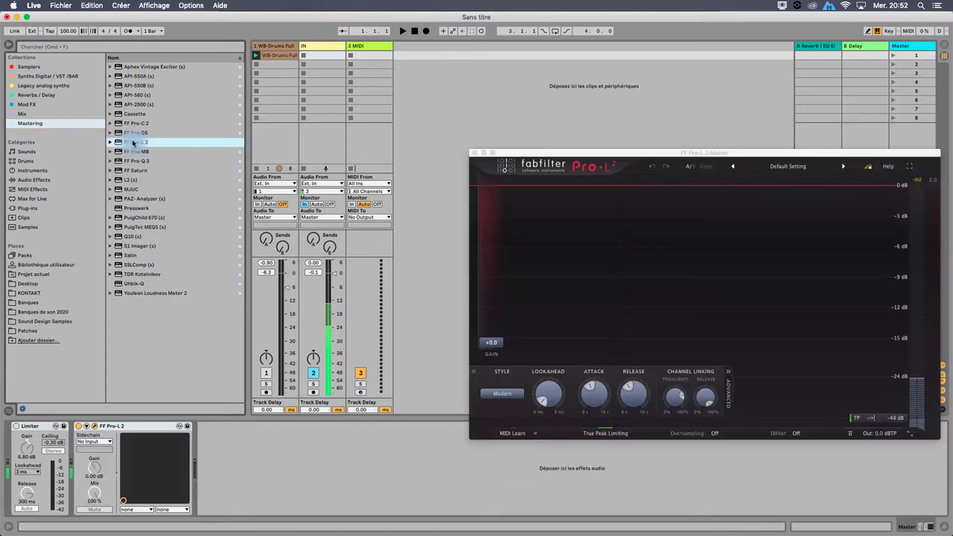
pyautogui.click(813, 165)
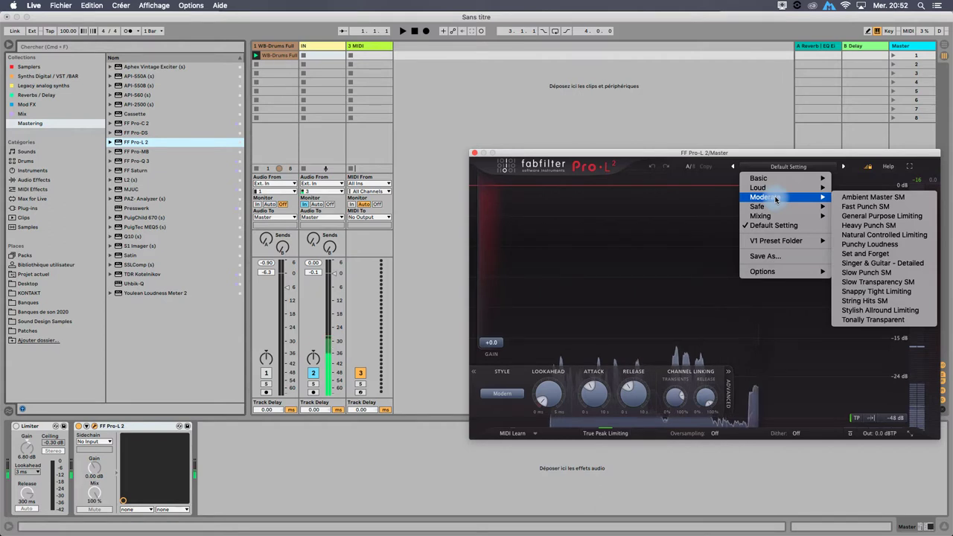
pyautogui.moveTo(765, 180)
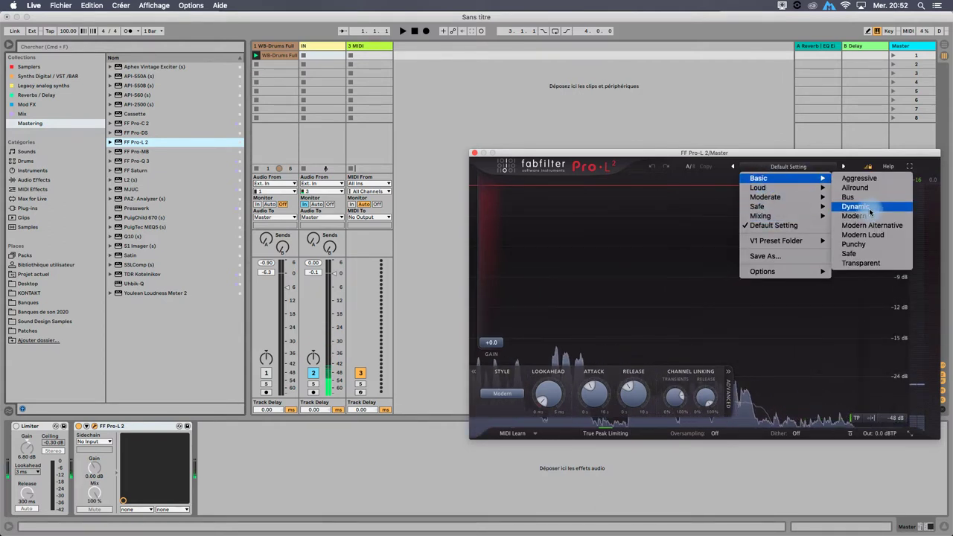
pyautogui.click(849, 253)
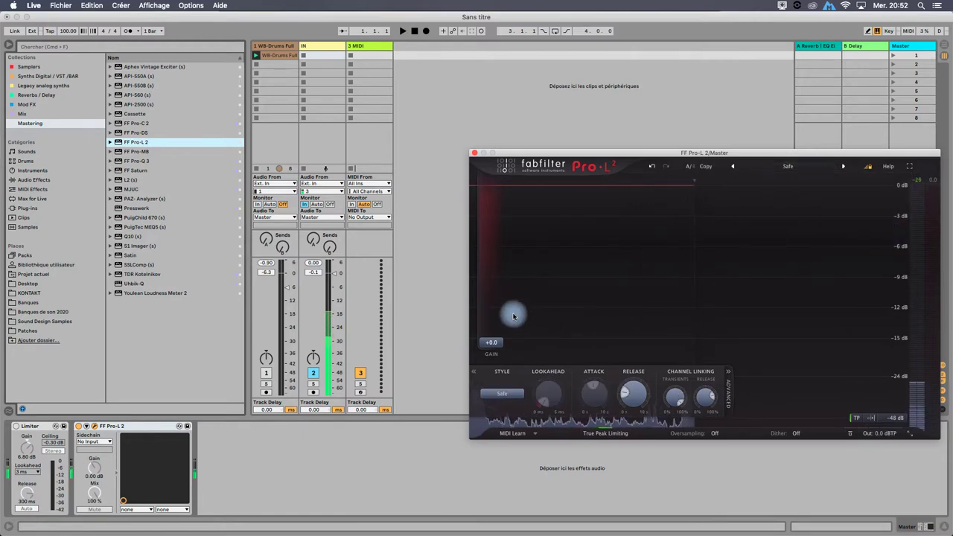
# - Raise FF Pro-L 2's gain to about +8.4 dB, close its window and bypass the plug-in
pyautogui.press('cmd+alt+p')
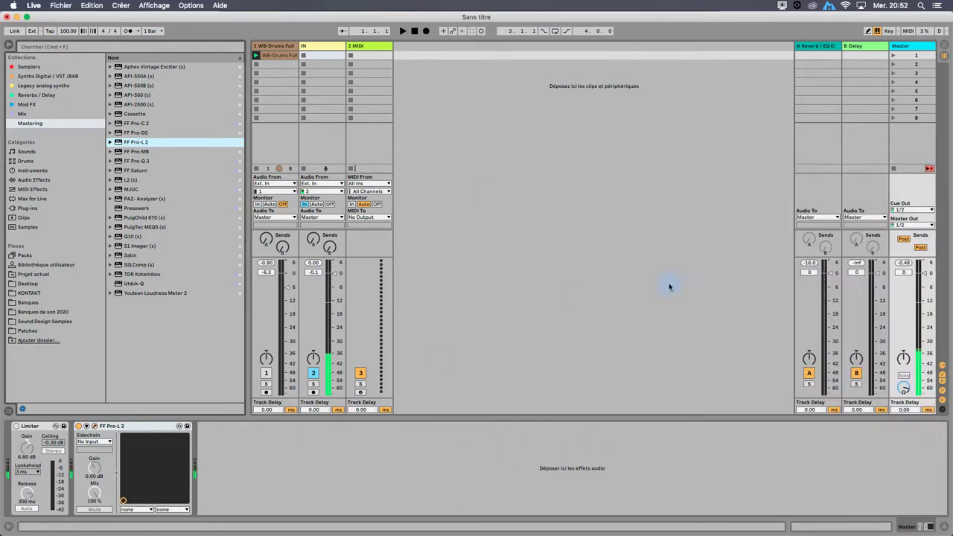
pyautogui.click(87, 426)
pyautogui.moveTo(492, 343); pyautogui.dragTo(496, 298)
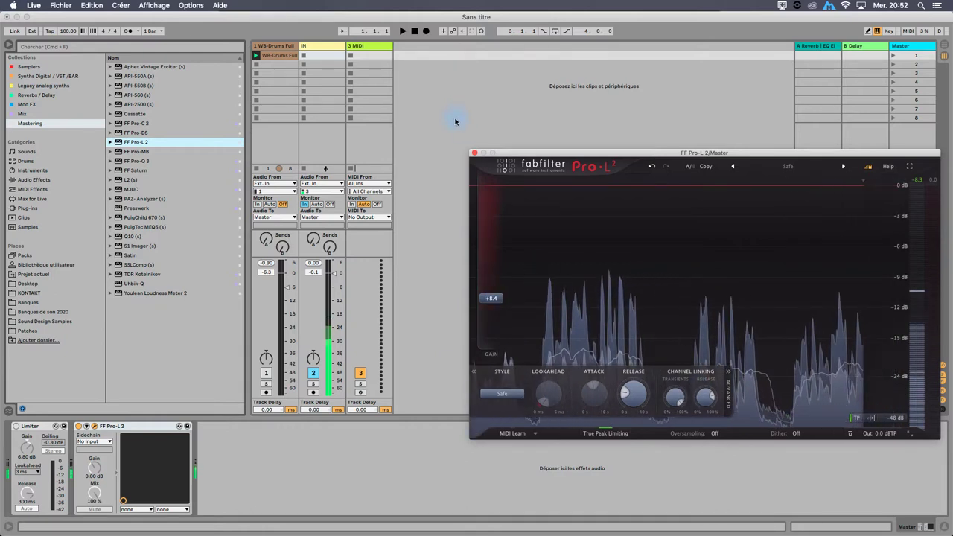
pyautogui.click(474, 155)
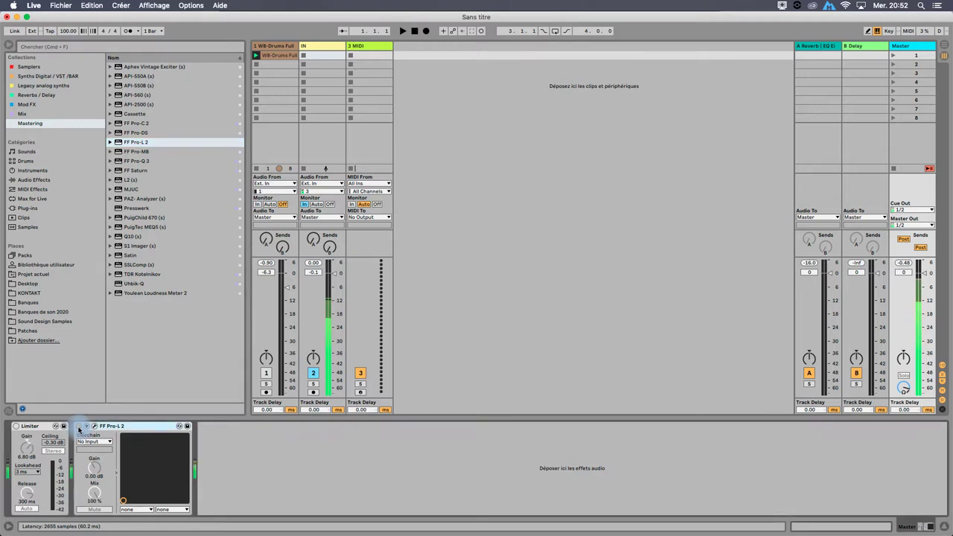
# - Add TDR Kotelnikov from the Mastering collection after FF Pro-L 2 on the Master track
pyautogui.moveTo(128, 428); pyautogui.dragTo(143, 276)
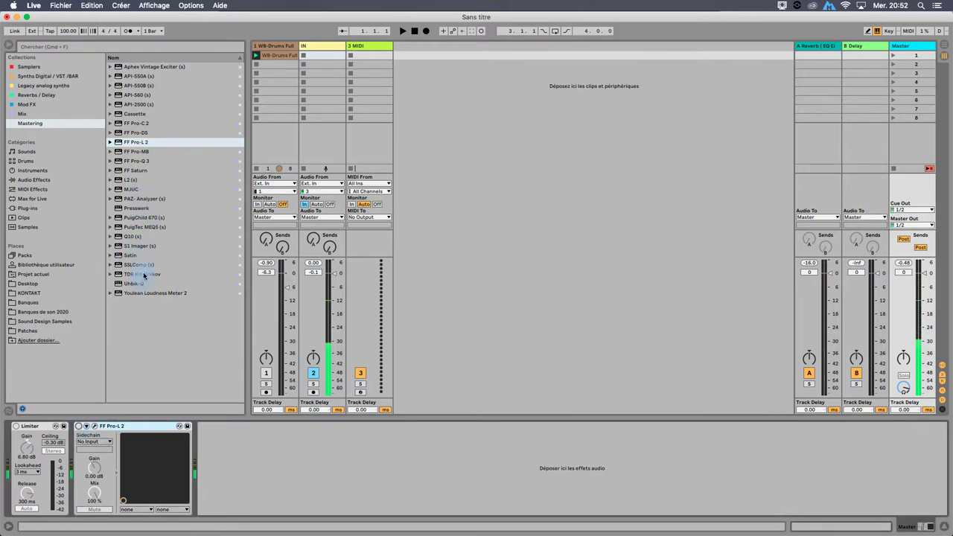
pyautogui.doubleClick(142, 274)
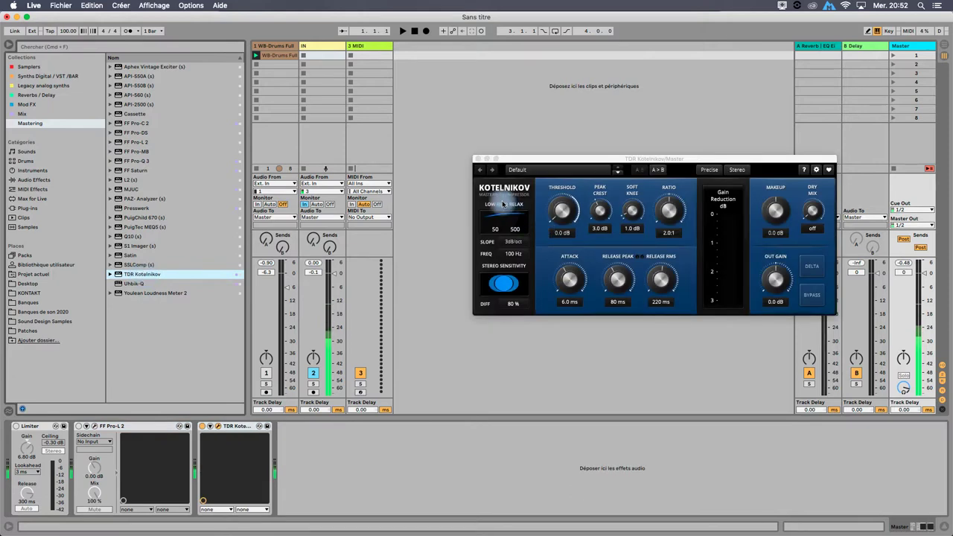
# - Close the TDR Kotelnikov window and delete both TDR Kotelnikov and FF Pro-L 2 from the Master track
pyautogui.click(478, 160)
pyautogui.click(233, 427)
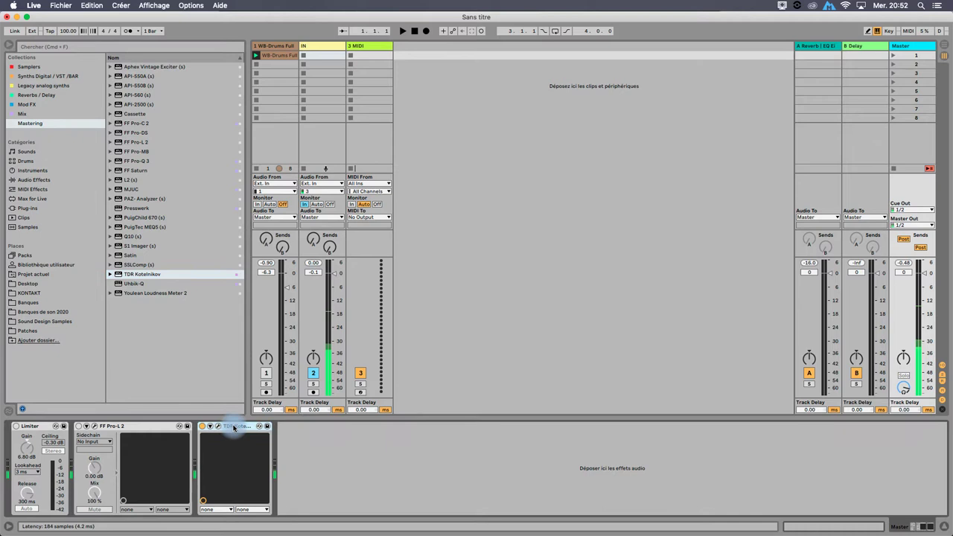
pyautogui.press('Delete')
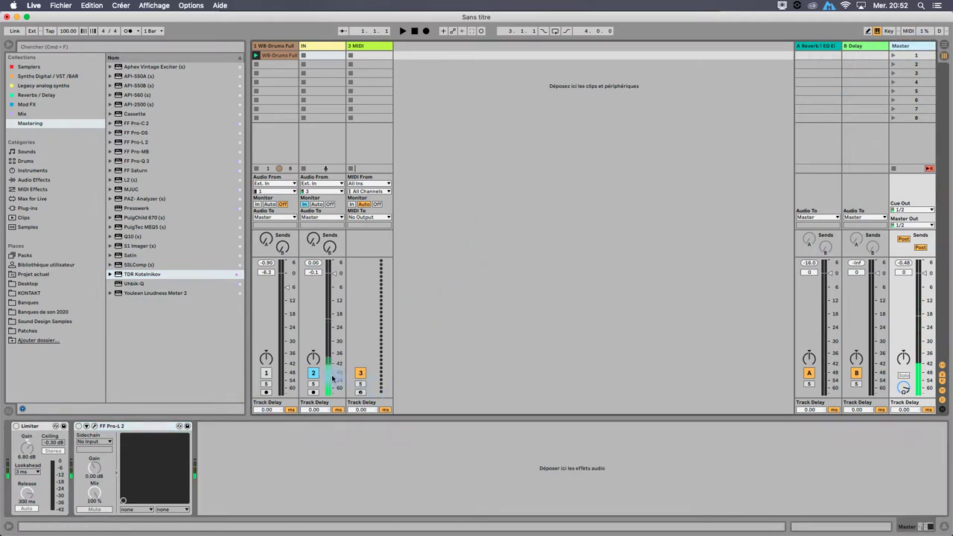
pyautogui.click(144, 430)
pyautogui.press('Delete')
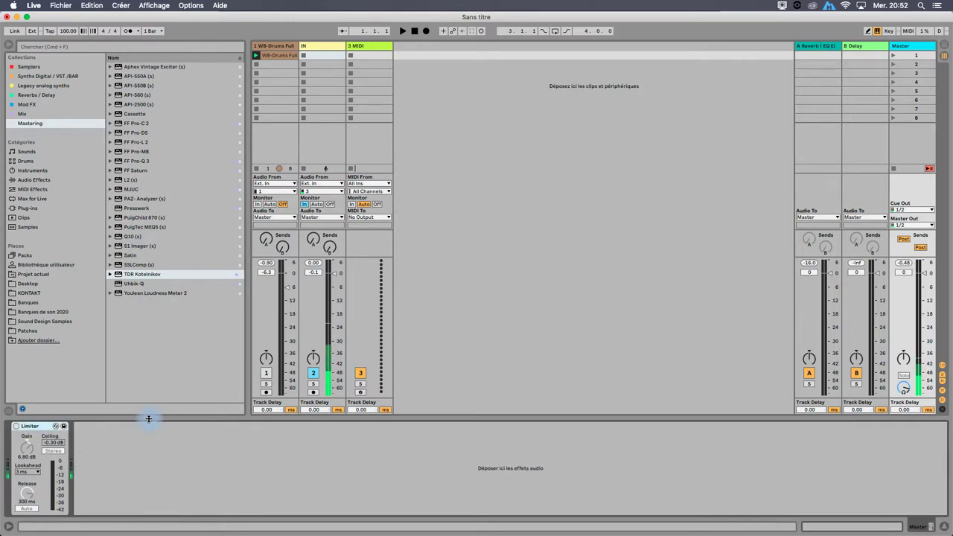
# - Add a Glue Compressor from the audio effects after the Reverb on the WB-Drums Full track
pyautogui.click(275, 46)
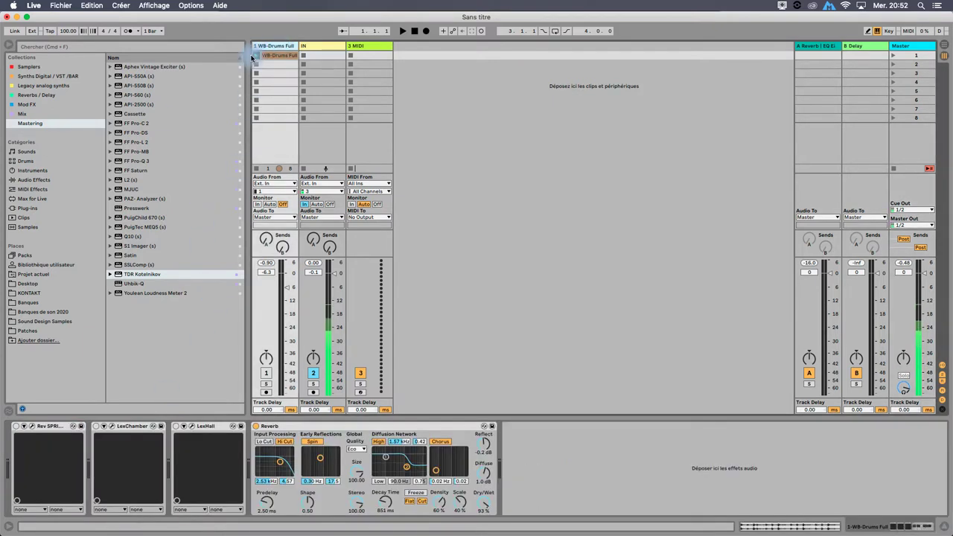
pyautogui.click(25, 182)
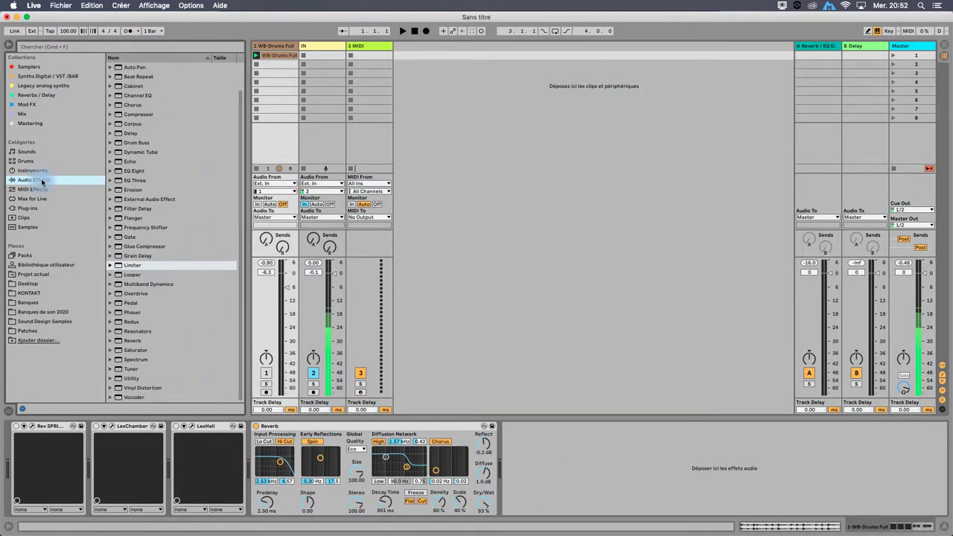
pyautogui.doubleClick(158, 249)
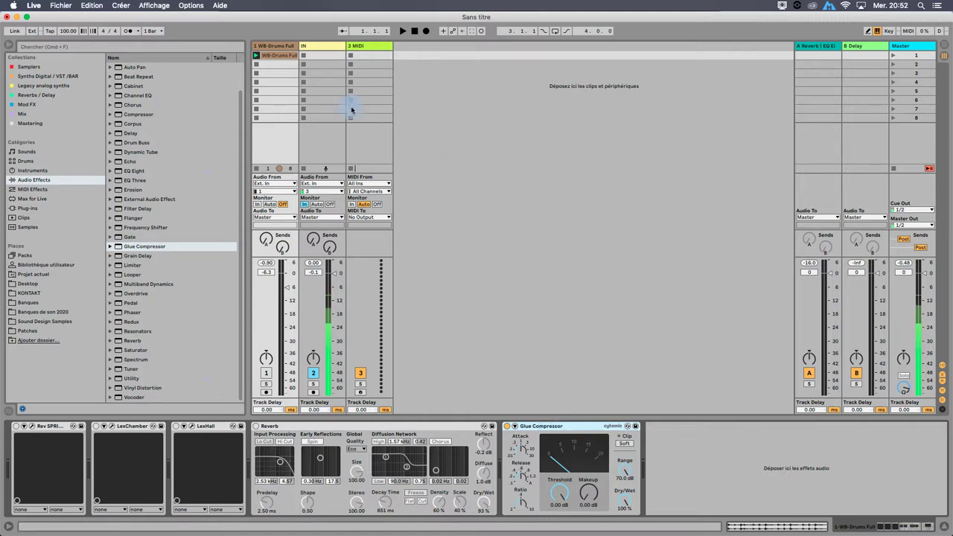
pyautogui.click(284, 47)
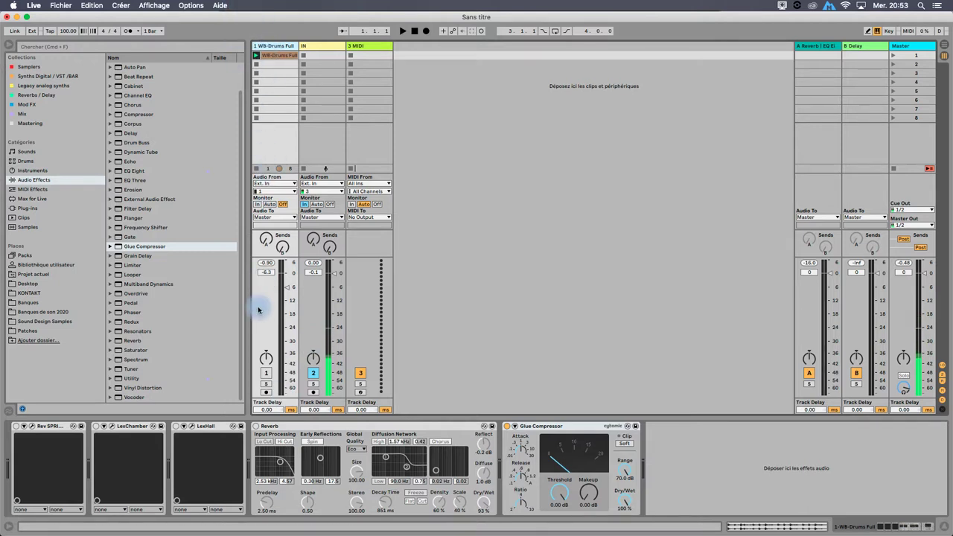
# - Group the WB-Drums Full track and check its devices inside the group
pyautogui.click(271, 46)
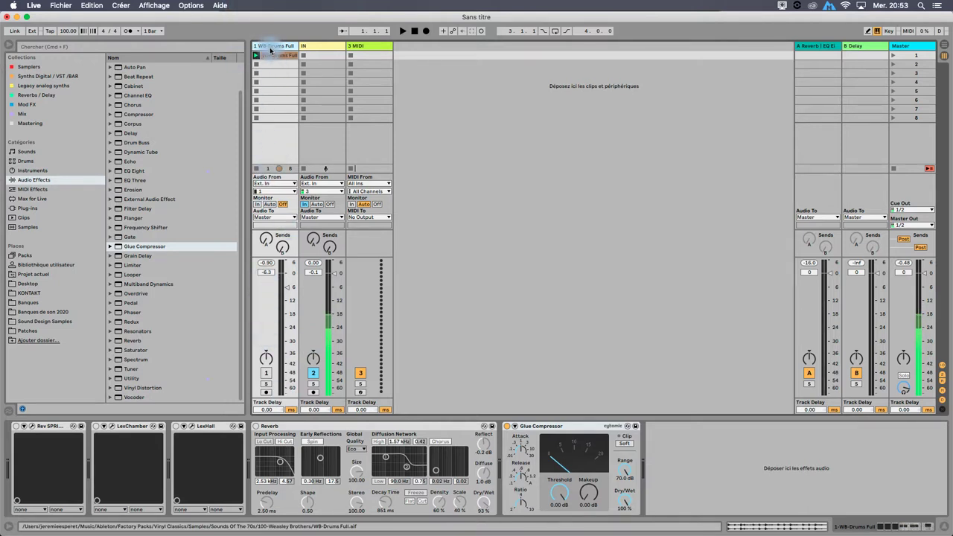
pyautogui.rightClick(271, 47)
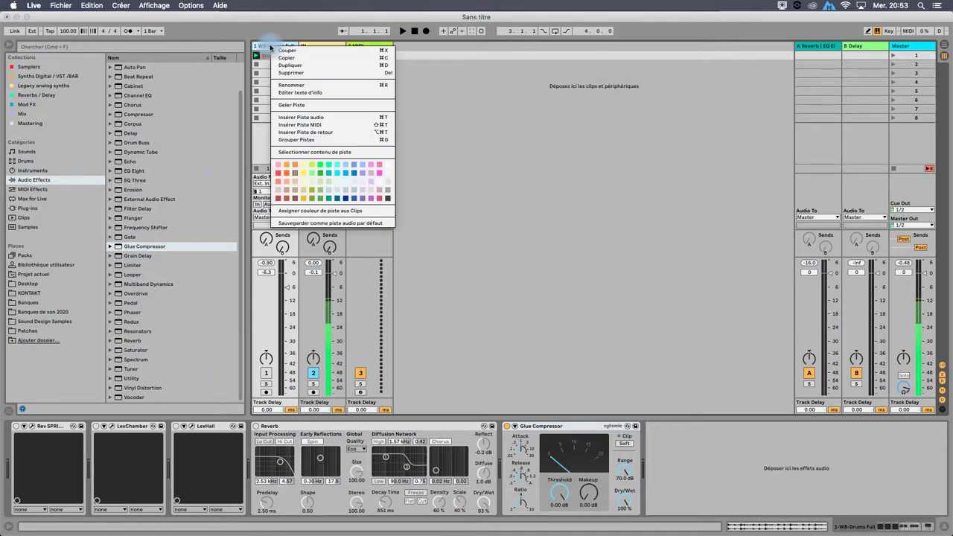
pyautogui.click(304, 142)
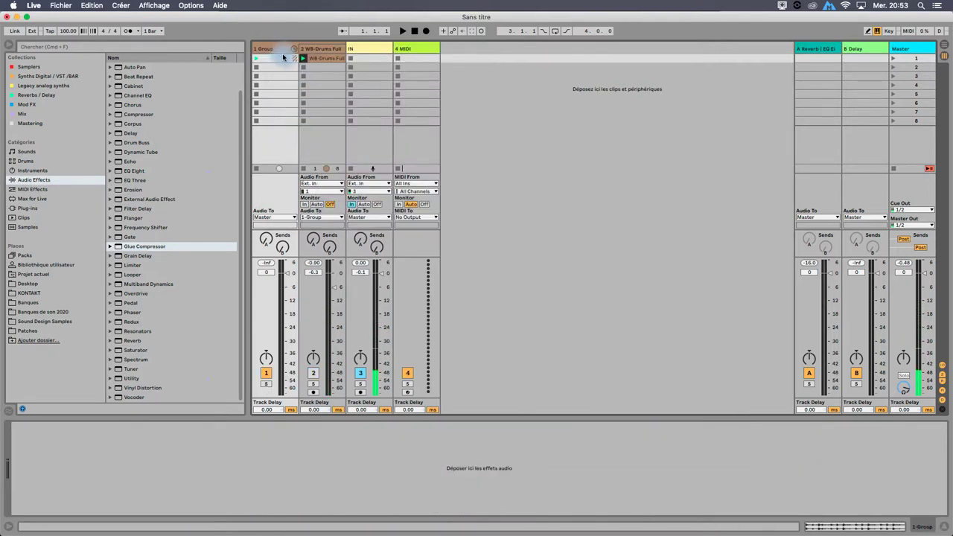
pyautogui.click(305, 49)
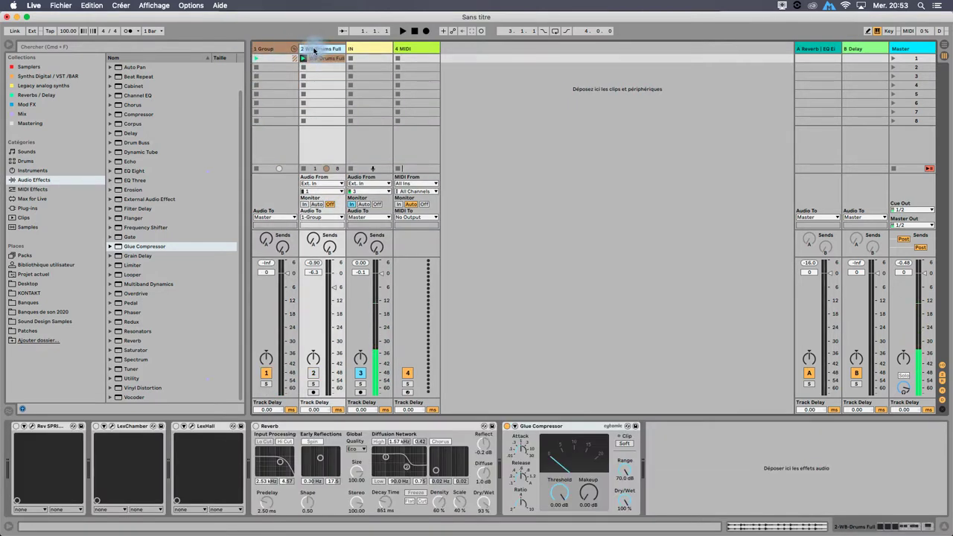
pyautogui.click(315, 59)
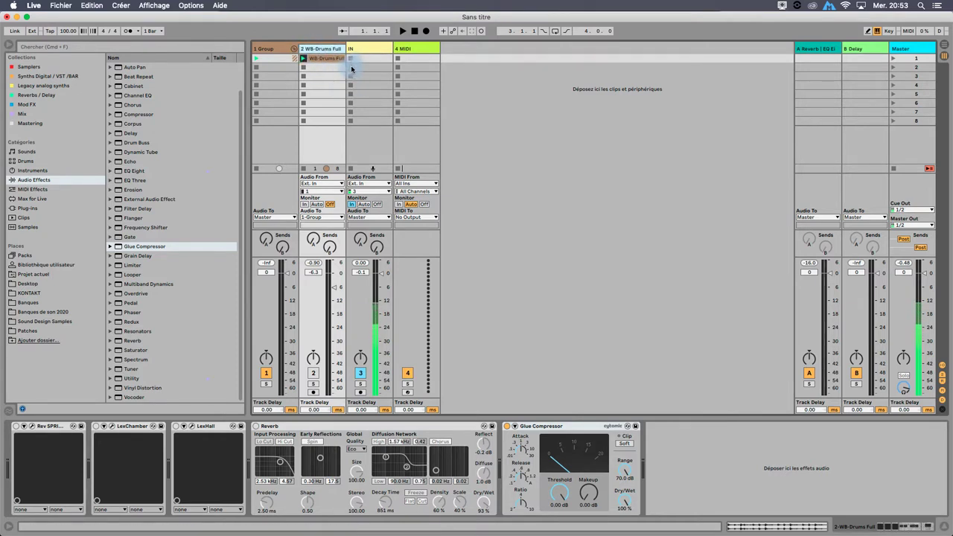
# - Move the Glue Compressor from WB-Drums Full to the group track and lower its threshold to -6.03 dB
pyautogui.click(277, 48)
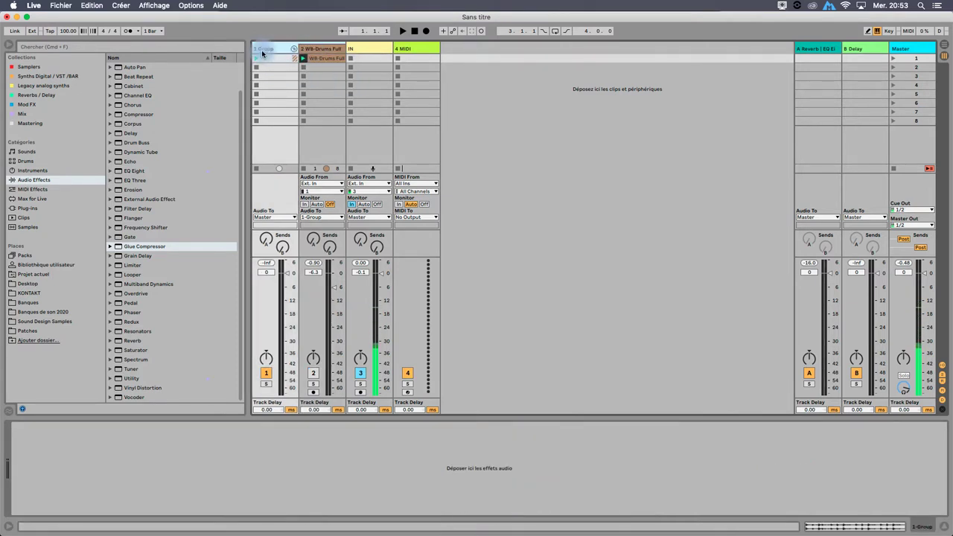
pyautogui.click(312, 49)
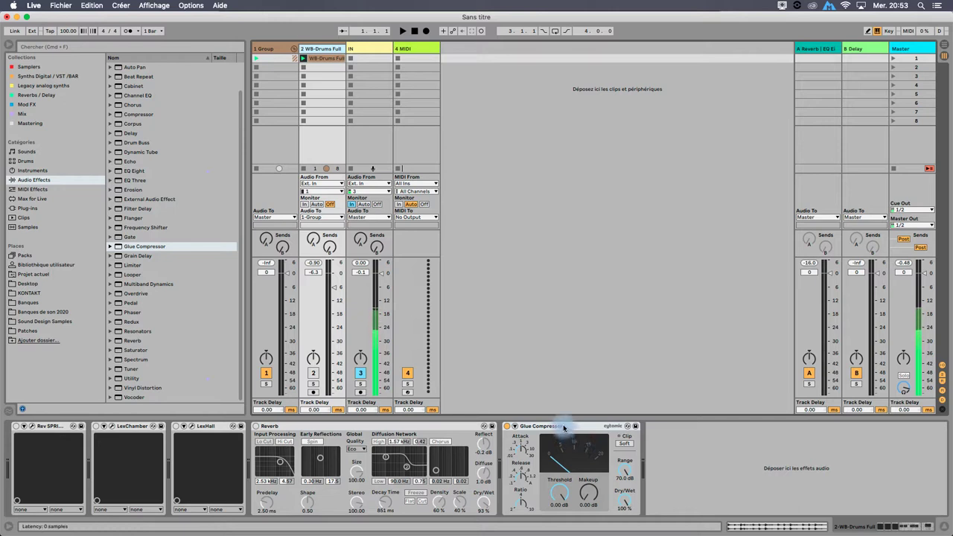
pyautogui.click(265, 49)
pyautogui.moveTo(263, 48); pyautogui.dragTo(264, 49)
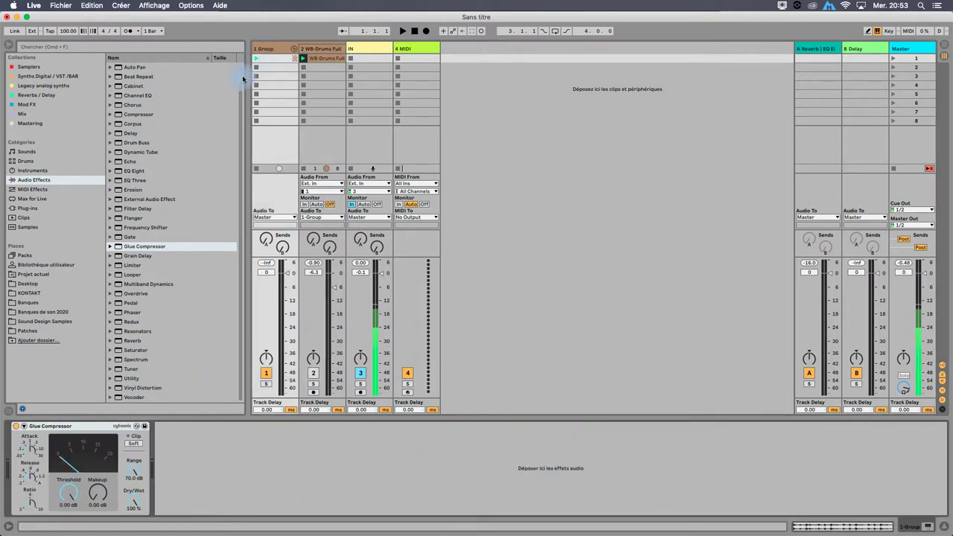
pyautogui.moveTo(305, 68); pyautogui.dragTo(276, 44)
pyautogui.click(278, 210)
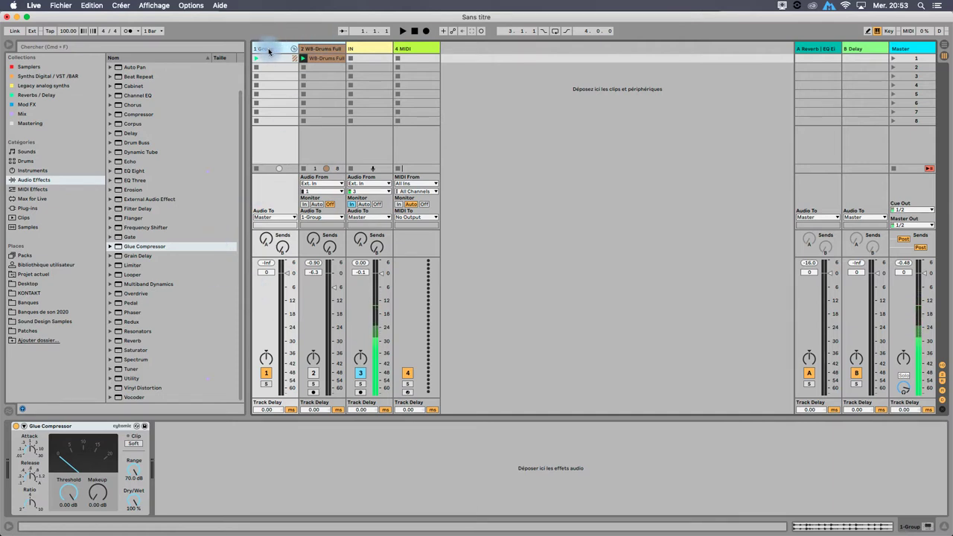
pyautogui.click(56, 428)
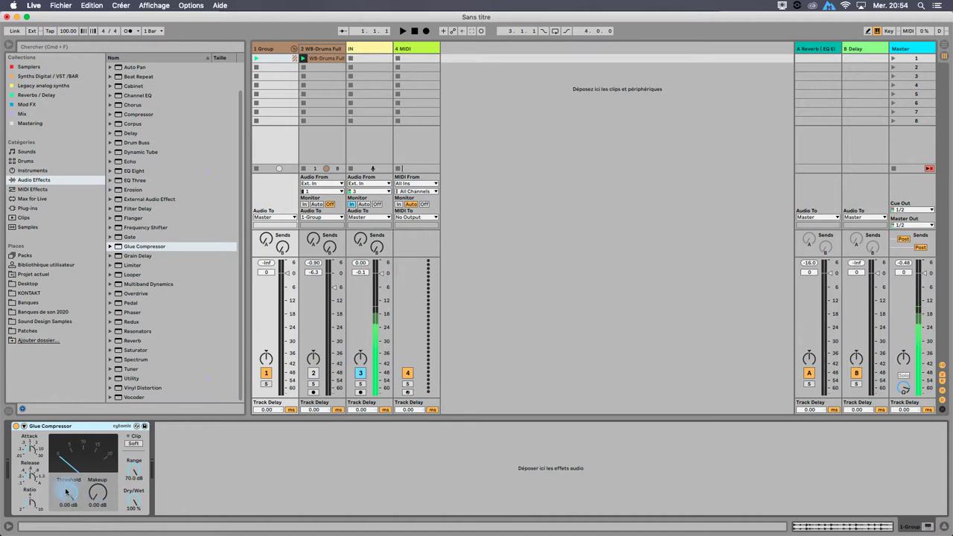
pyautogui.moveTo(67, 493); pyautogui.dragTo(67, 508)
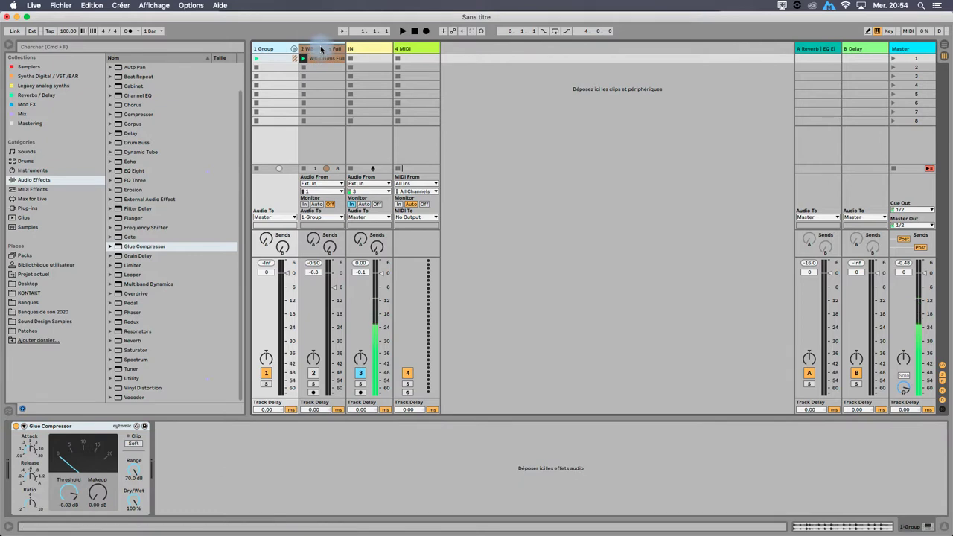
# - Return the Glue Compressor to the WB-Drums Full track and ungroup the tracks
pyautogui.click(320, 49)
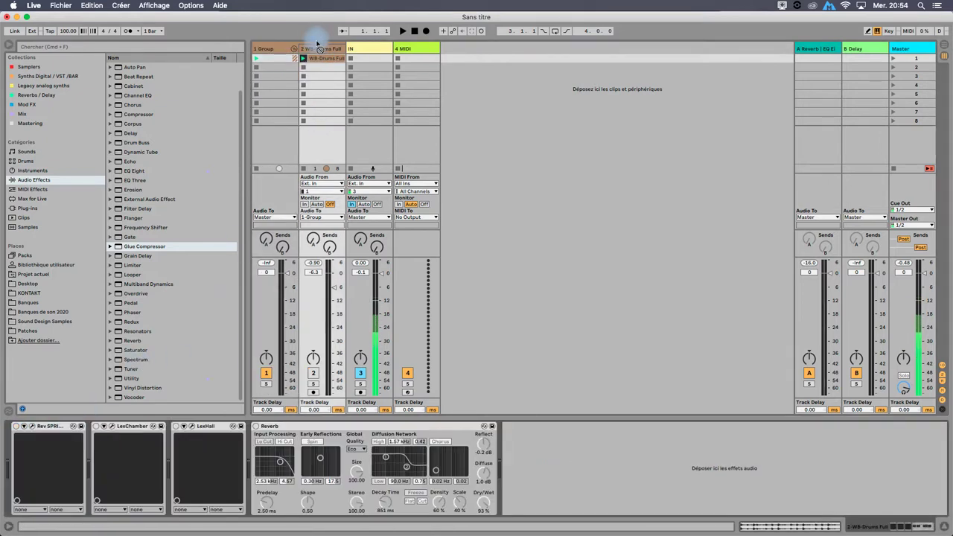
pyautogui.rightClick(270, 50)
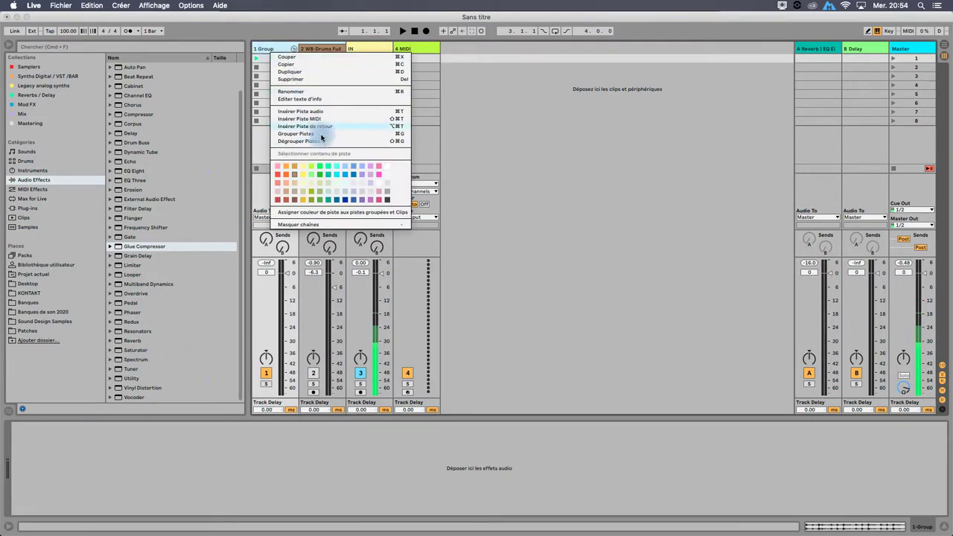
pyautogui.click(320, 142)
# - Launch the WB-Drums Full clip, activate its track and raise the track volume to -2.8 dB
pyautogui.click(273, 56)
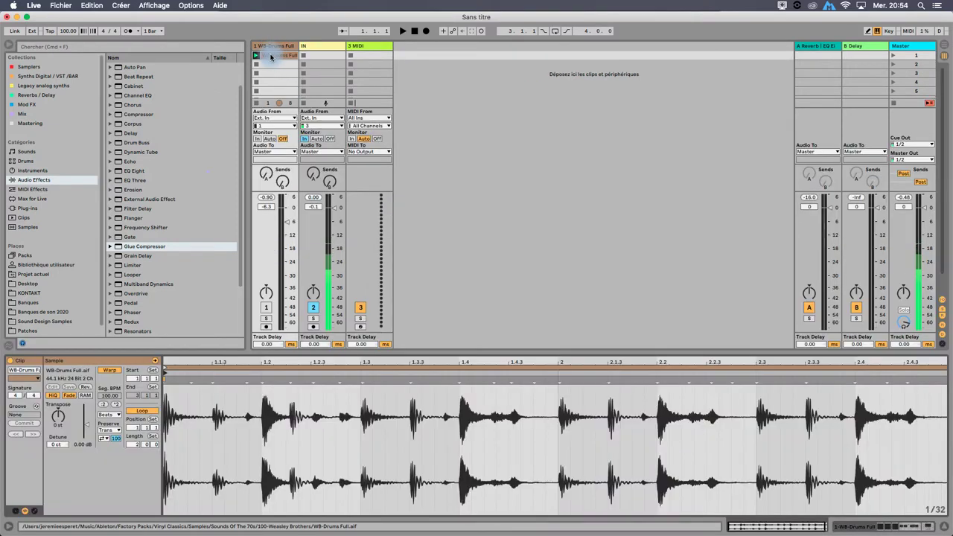
pyautogui.click(256, 55)
pyautogui.click(267, 310)
pyautogui.click(266, 307)
pyautogui.moveTo(287, 239); pyautogui.dragTo(286, 213)
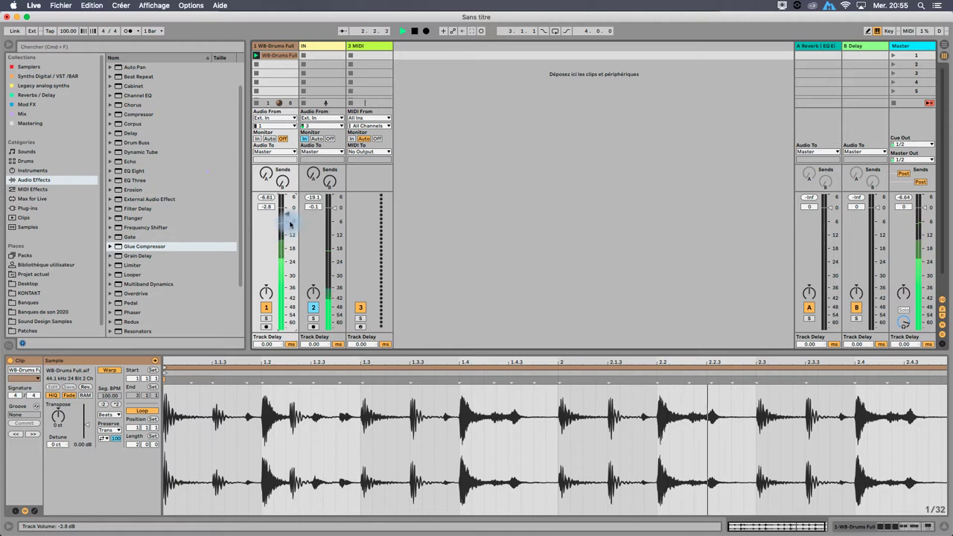
# - Set the Glue Compressor's threshold to -14.6 dB and makeup to 5.40 dB, comparing the sound with the device bypassed
pyautogui.hotkey('shift', 'Tab')
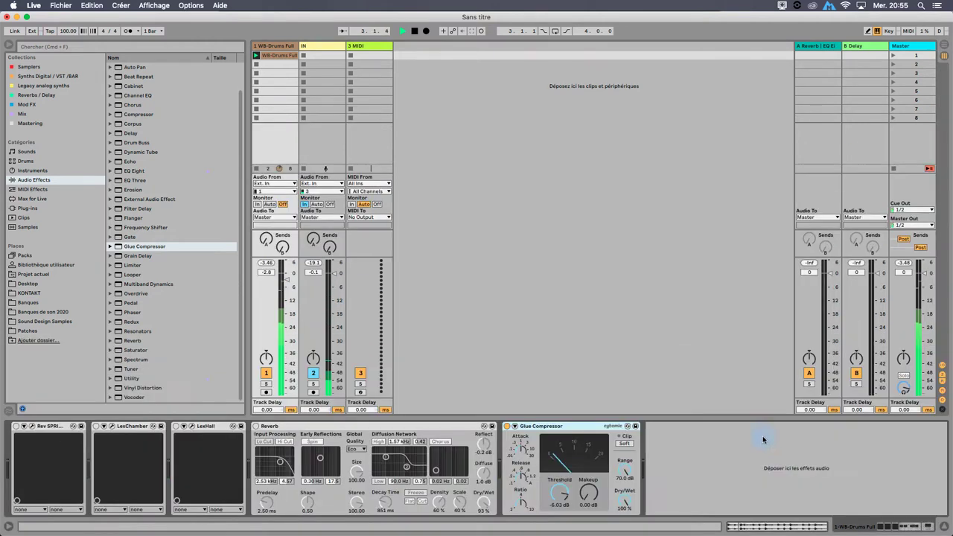
pyautogui.moveTo(563, 493); pyautogui.dragTo(547, 479)
pyautogui.click(506, 426)
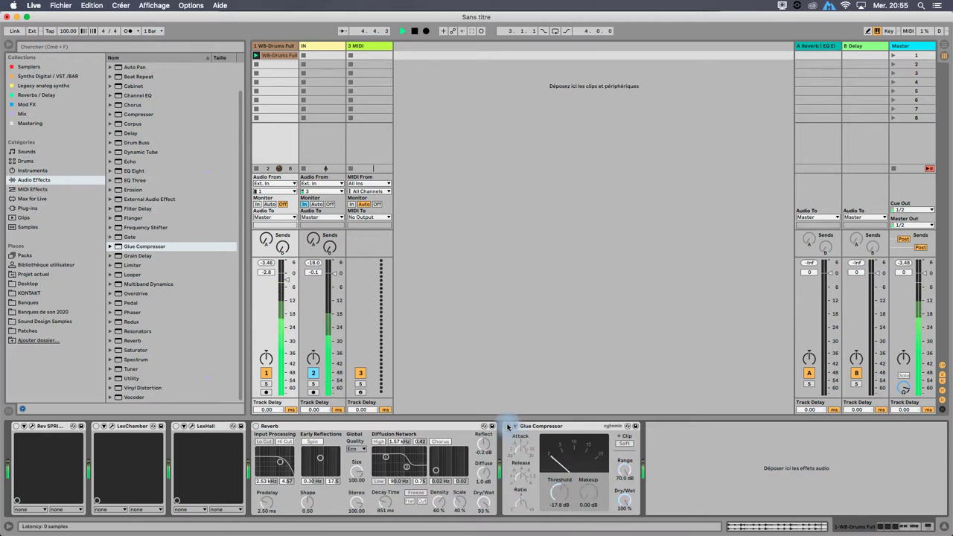
pyautogui.click(506, 426)
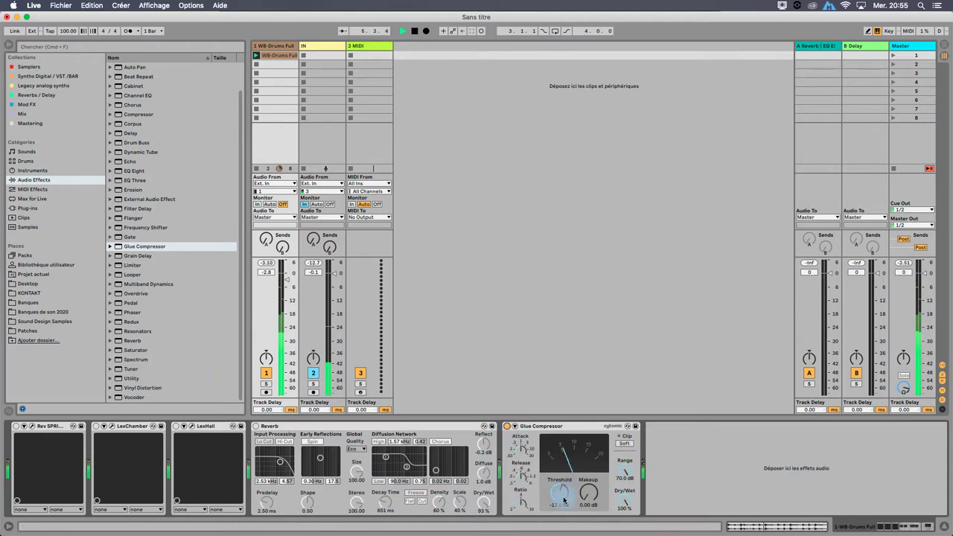
pyautogui.moveTo(563, 499); pyautogui.dragTo(563, 493)
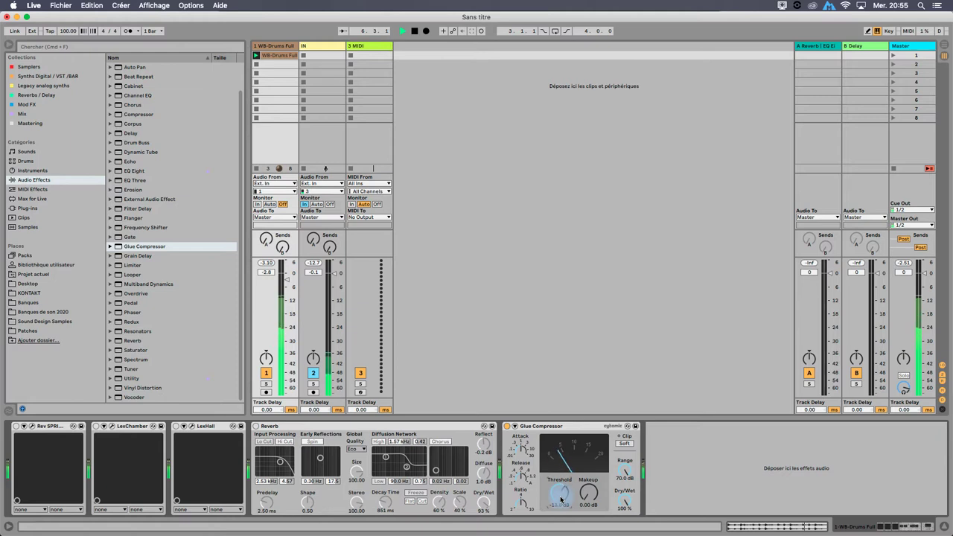
pyautogui.moveTo(588, 491); pyautogui.dragTo(588, 497)
pyautogui.click(507, 426)
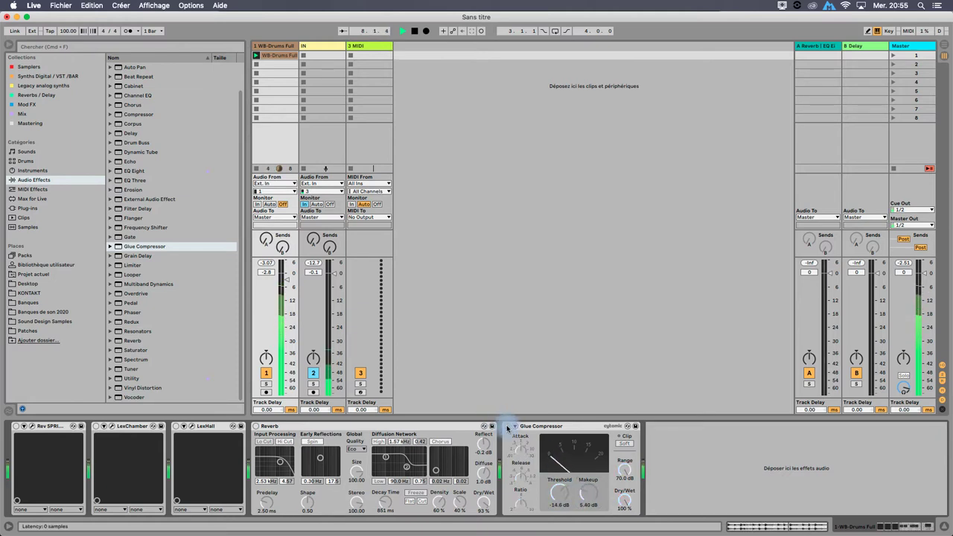
# - Mute the WB-Drums Full track and raise the bypassed Glue Compressor's threshold to -6.03 dB
pyautogui.click(266, 373)
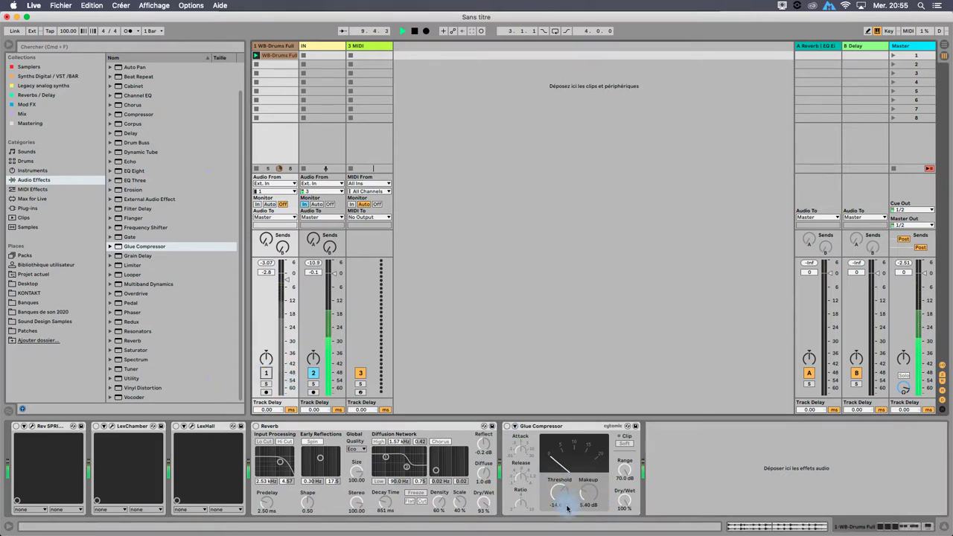
pyautogui.moveTo(564, 493); pyautogui.dragTo(564, 451)
pyautogui.moveTo(560, 493); pyautogui.dragTo(560, 488)
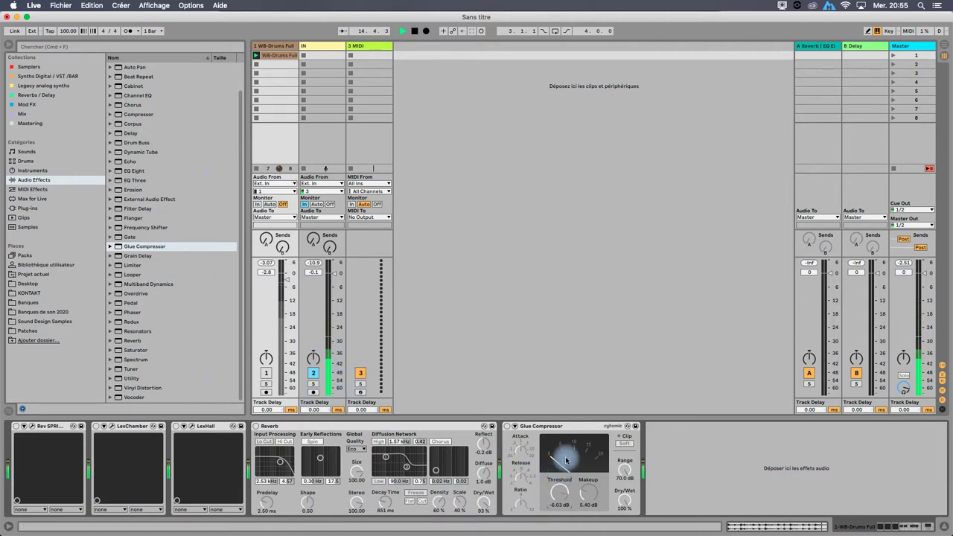
# - Add a Compressor with a 0.13 dB threshold after the Glue Compressor, and set the Glue Compressor's threshold to -6.98 dB
pyautogui.doubleClick(160, 116)
pyautogui.moveTo(686, 448); pyautogui.dragTo(686, 443)
pyautogui.moveTo(559, 496); pyautogui.dragTo(559, 499)
pyautogui.click(666, 426)
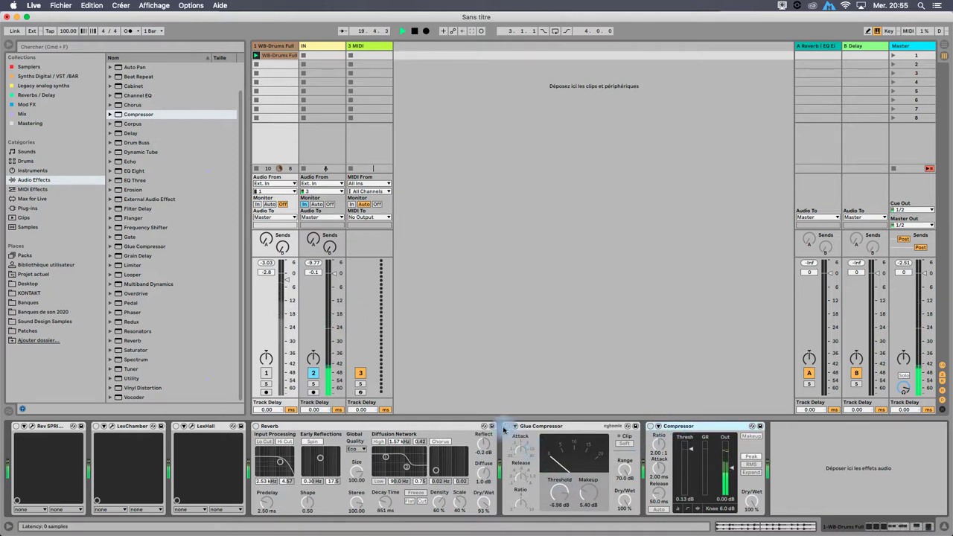
# - Reactivate the Glue Compressor and the WB-Drums Full track, and lower the Glue Compressor's threshold to -12.1 dB
pyautogui.click(506, 426)
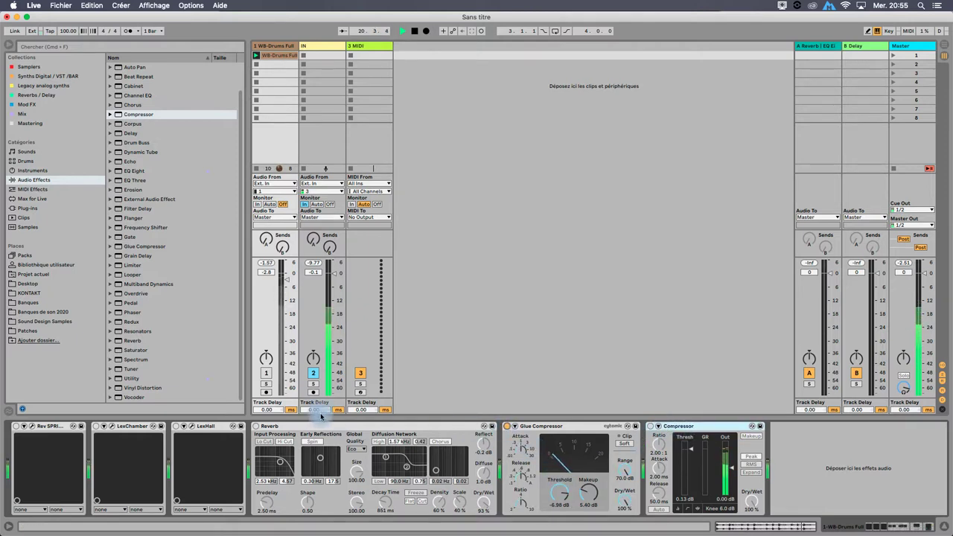
pyautogui.moveTo(291, 381); pyautogui.dragTo(268, 375)
pyautogui.click(266, 373)
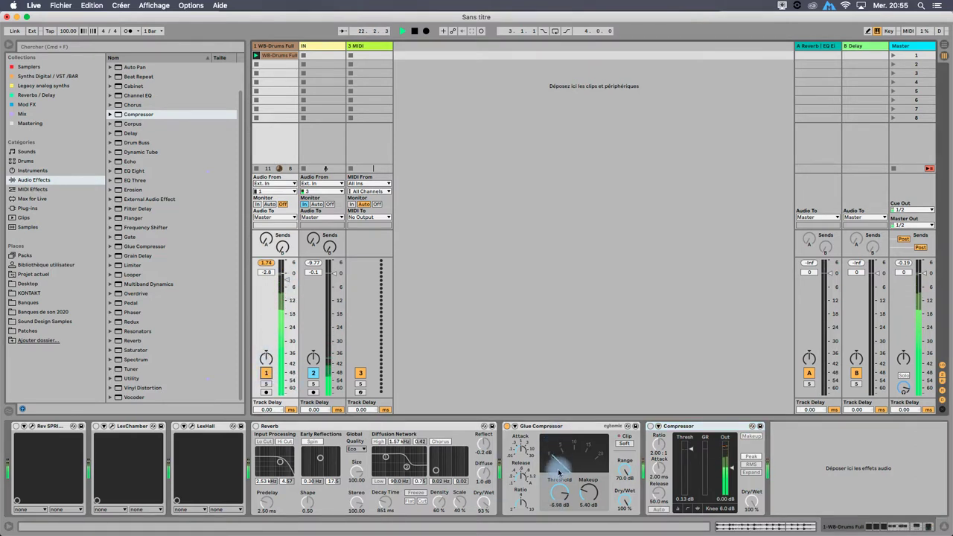
pyautogui.moveTo(560, 492); pyautogui.dragTo(560, 489)
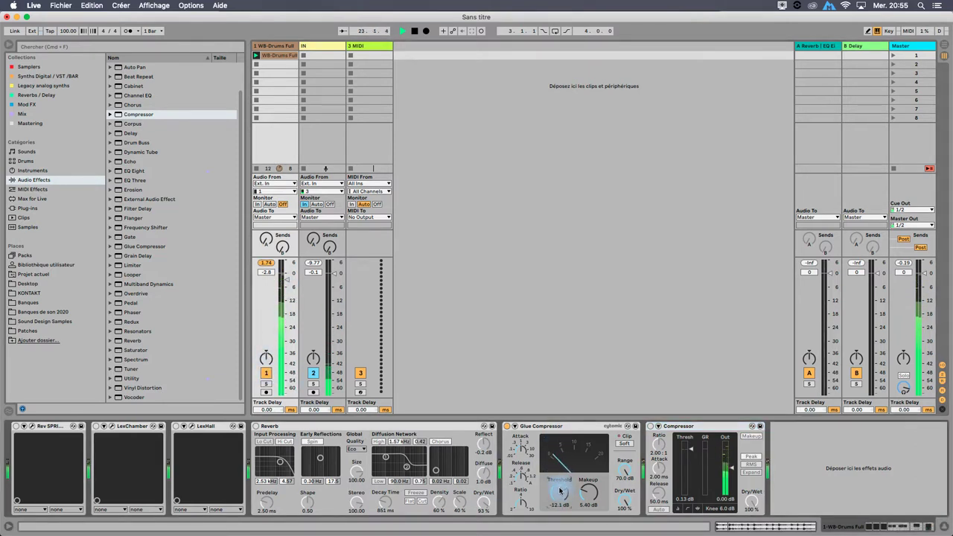
# - Mute the WB-Drums Full track and stop playback
pyautogui.click(265, 373)
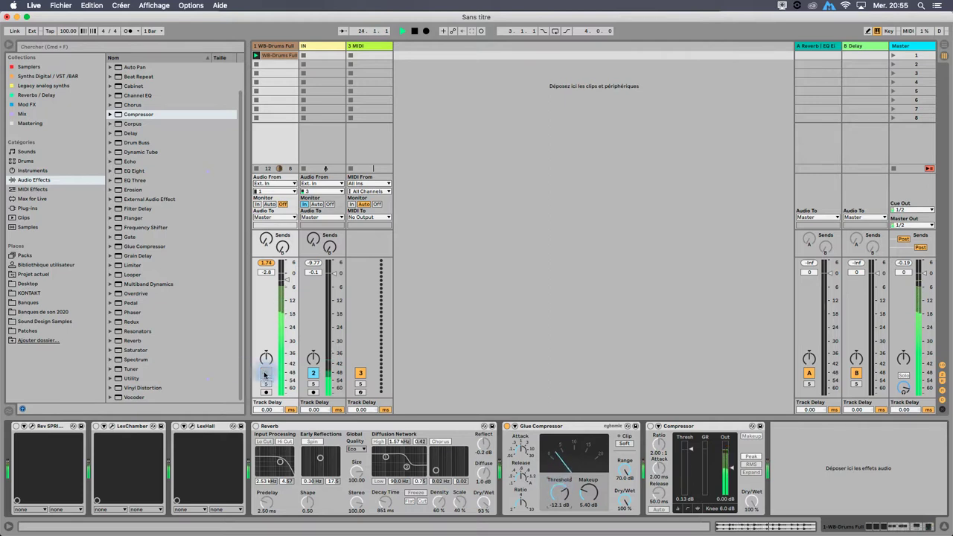
pyautogui.press('space')
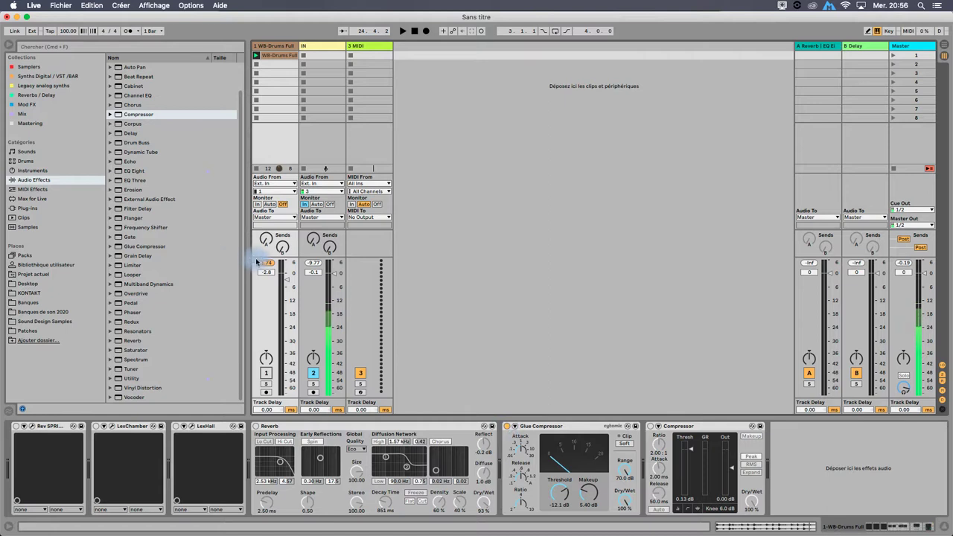
# - Unmute the WB-Drums Full track and launch its drum clip
pyautogui.click(267, 373)
pyautogui.click(267, 373)
pyautogui.click(256, 55)
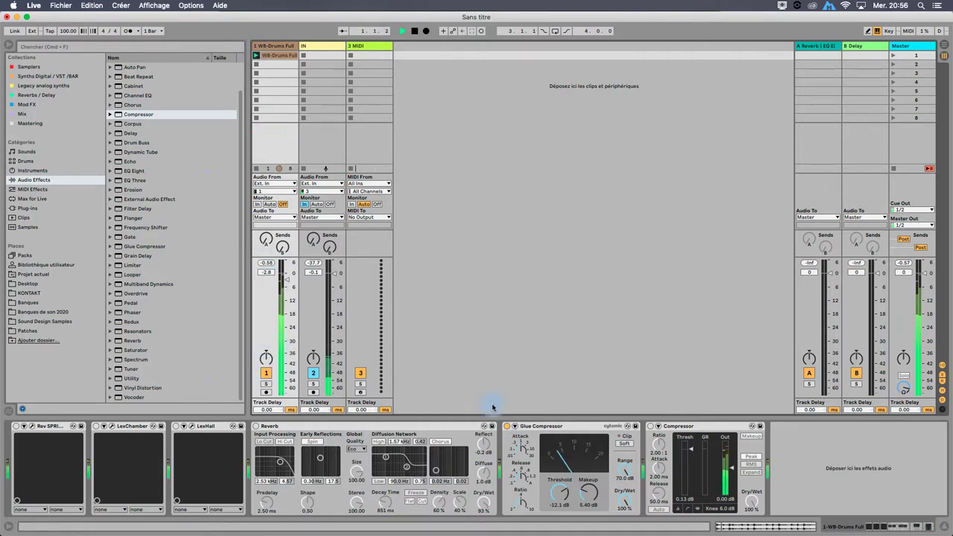
# - Set the Glue Compressor's makeup to 4.13 dB and compare the drums with it bypassed and active
pyautogui.click(507, 426)
pyautogui.click(507, 426)
pyautogui.moveTo(584, 497); pyautogui.dragTo(585, 505)
pyautogui.click(507, 427)
pyautogui.click(508, 428)
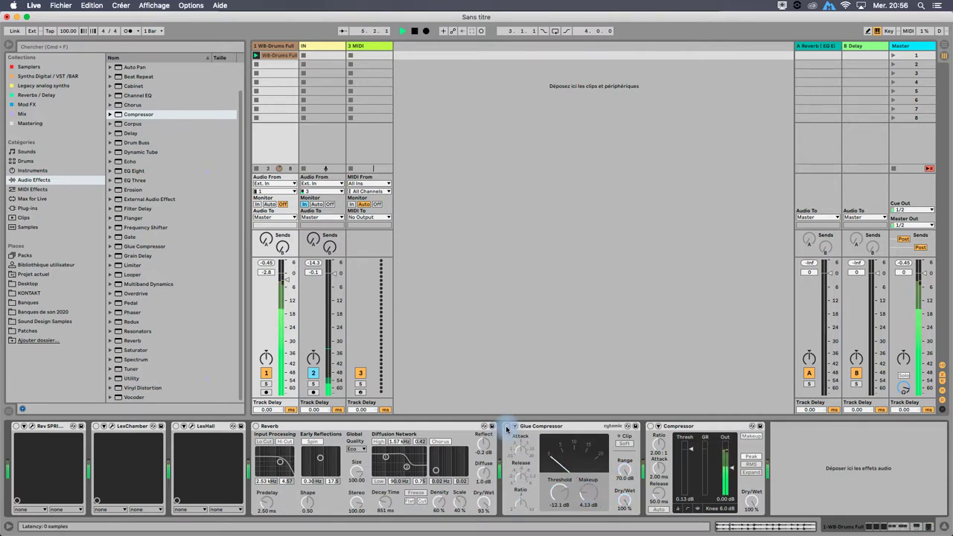
pyautogui.click(507, 428)
# - Mute the WB-Drums Full track and bypass its Glue Compressor
pyautogui.click(265, 373)
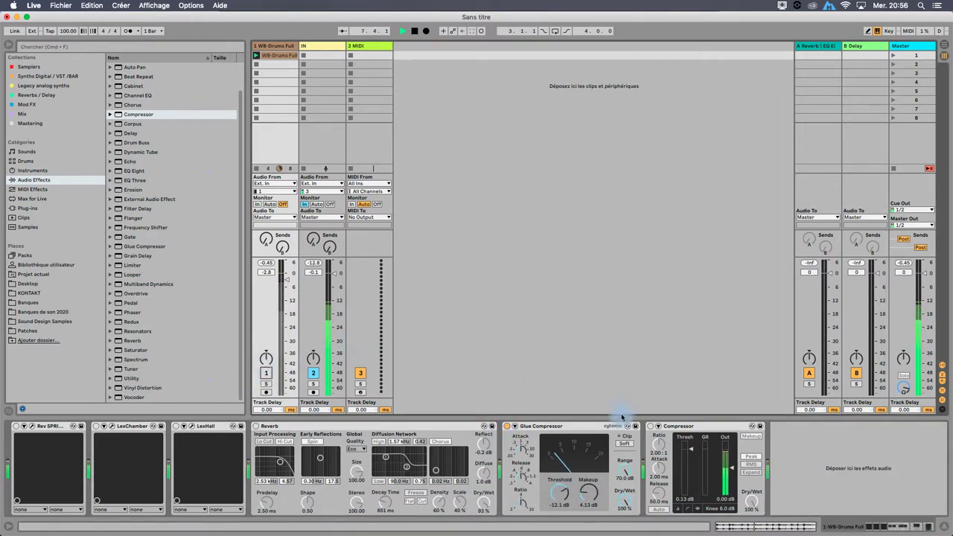
pyautogui.click(508, 427)
pyautogui.click(553, 430)
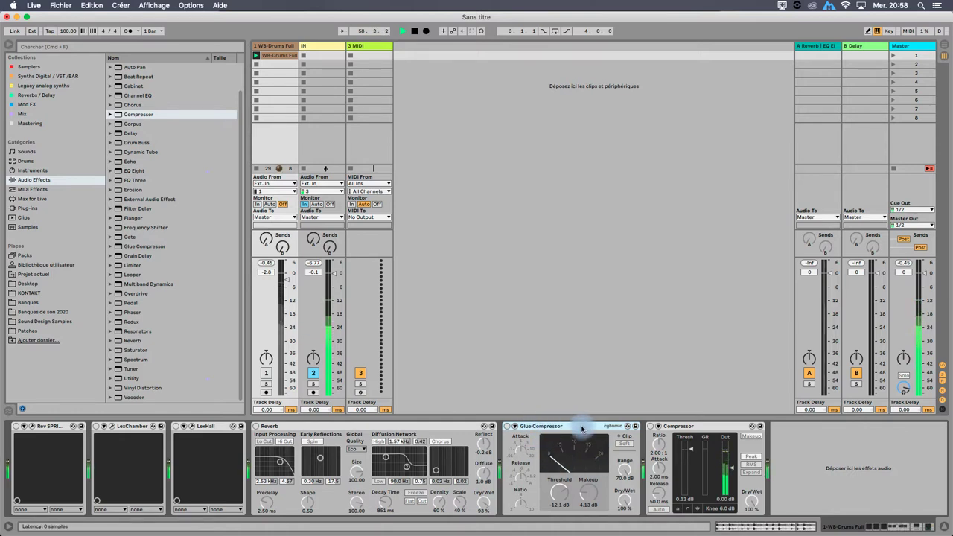
# - Add DeEsser (m) from the Mix collection to WB-Drums Full and move it after the Limiter on the IN track
pyautogui.click(272, 46)
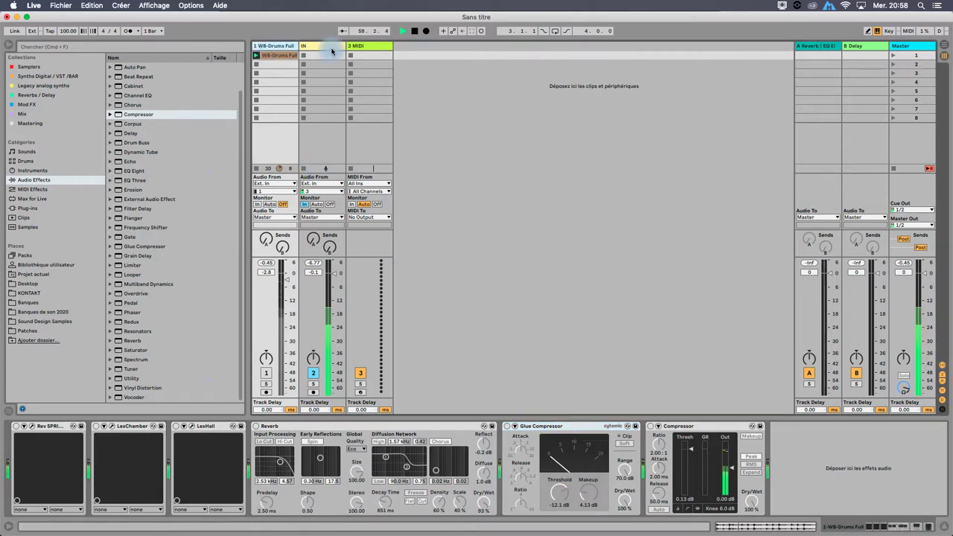
pyautogui.click(49, 180)
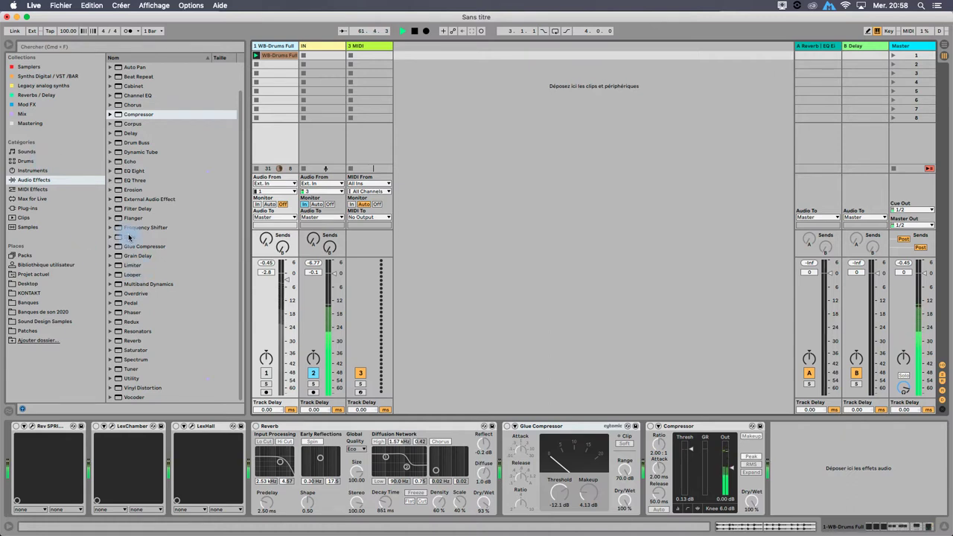
pyautogui.click(24, 114)
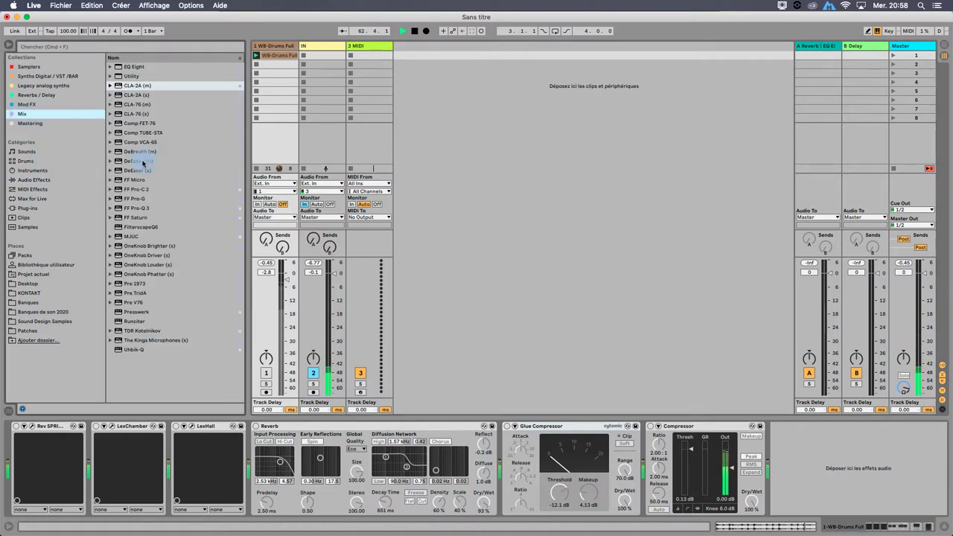
pyautogui.doubleClick(143, 162)
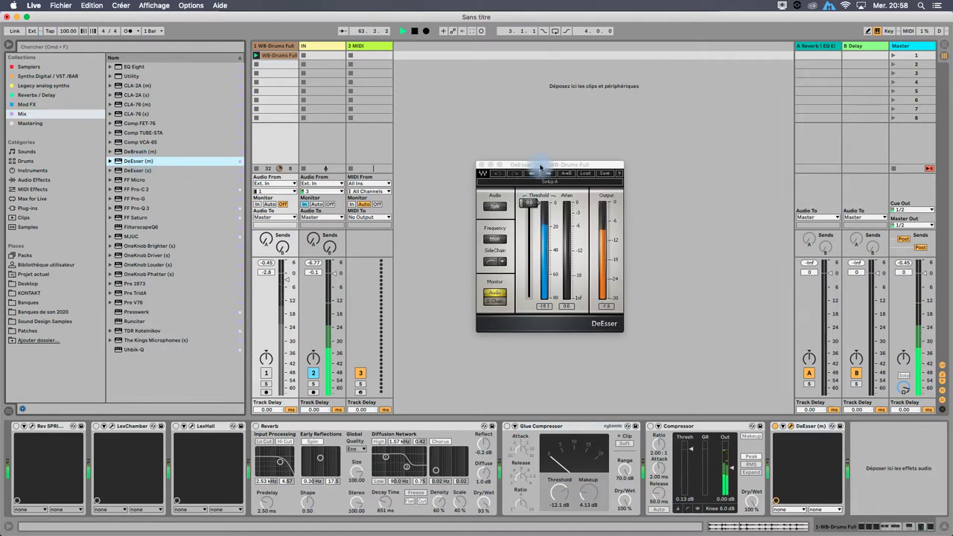
pyautogui.moveTo(543, 164); pyautogui.dragTo(349, 173)
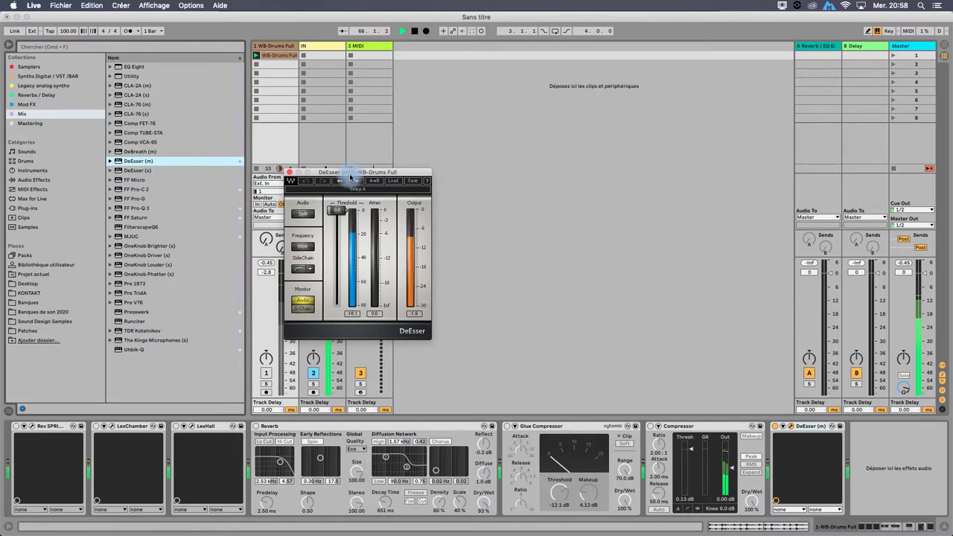
pyautogui.click(290, 173)
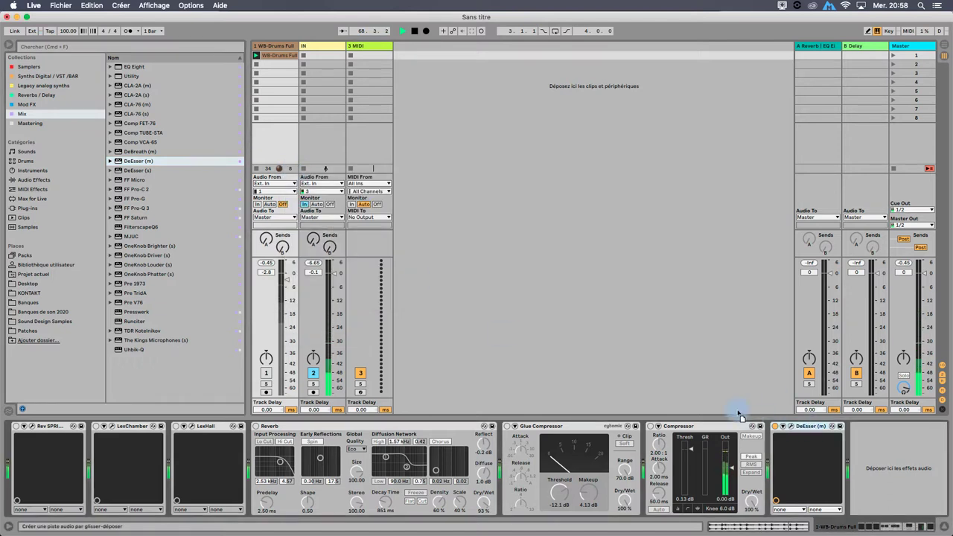
pyautogui.click(325, 45)
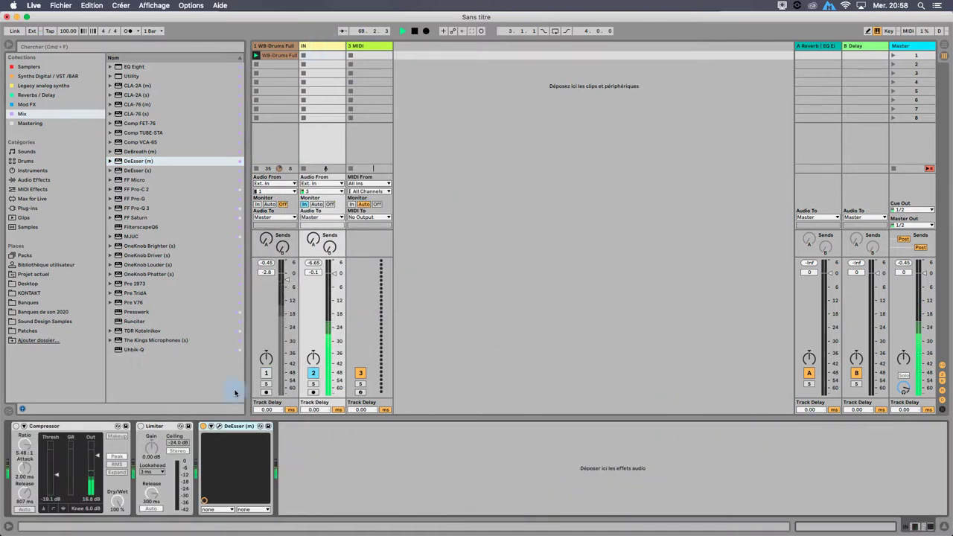
# - Load the Male Ess preset in the IN track's DeEsser and set its threshold to about -47
pyautogui.click(217, 426)
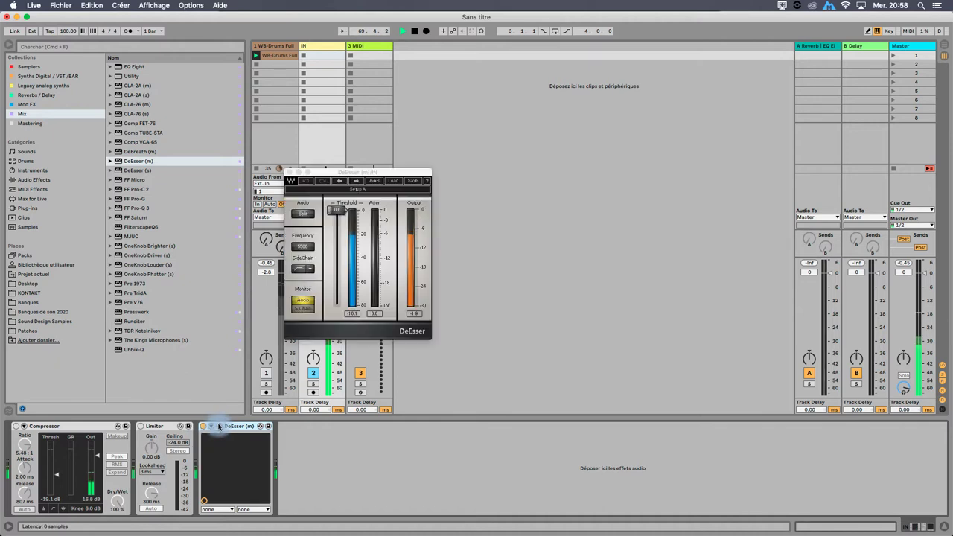
pyautogui.click(391, 181)
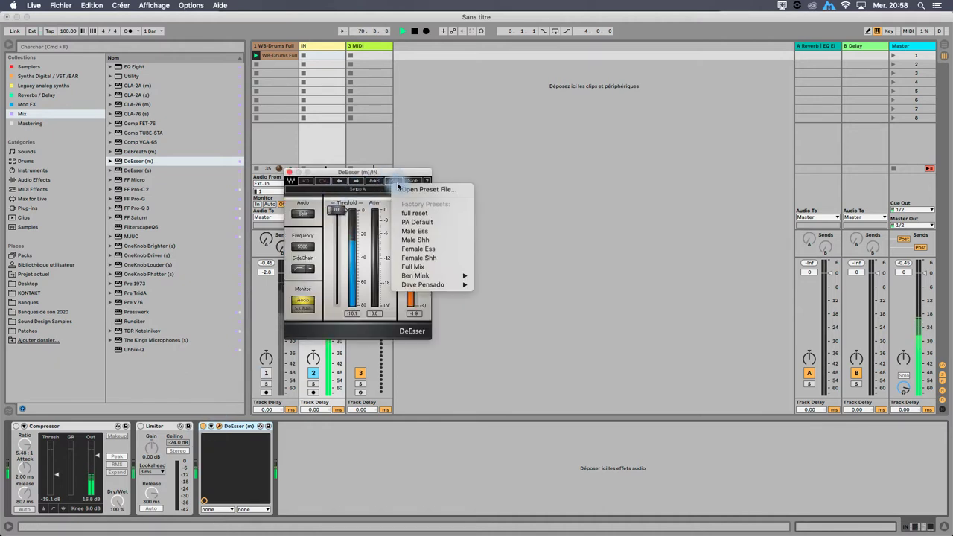
pyautogui.click(415, 231)
pyautogui.moveTo(337, 257); pyautogui.dragTo(337, 274)
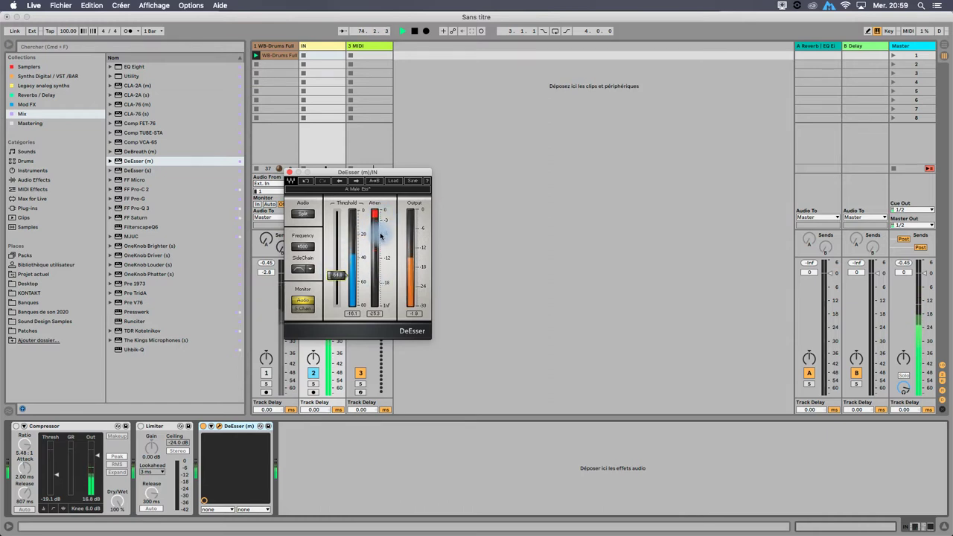
pyautogui.moveTo(336, 275)
pyautogui.mouseDown()
pyautogui.moveTo(337, 213)
pyautogui.moveTo(337, 302)
pyautogui.moveTo(339, 272)
pyautogui.mouseUp()
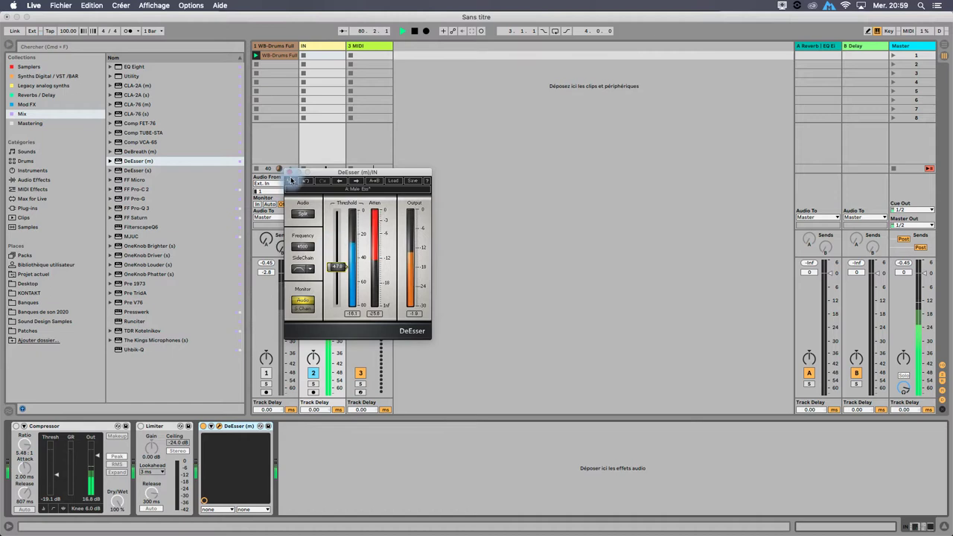
# - Move the DeEsser window clear of the tracks and compare the IN signal with the plug-in bypassed and active
pyautogui.moveTo(327, 172); pyautogui.dragTo(441, 170)
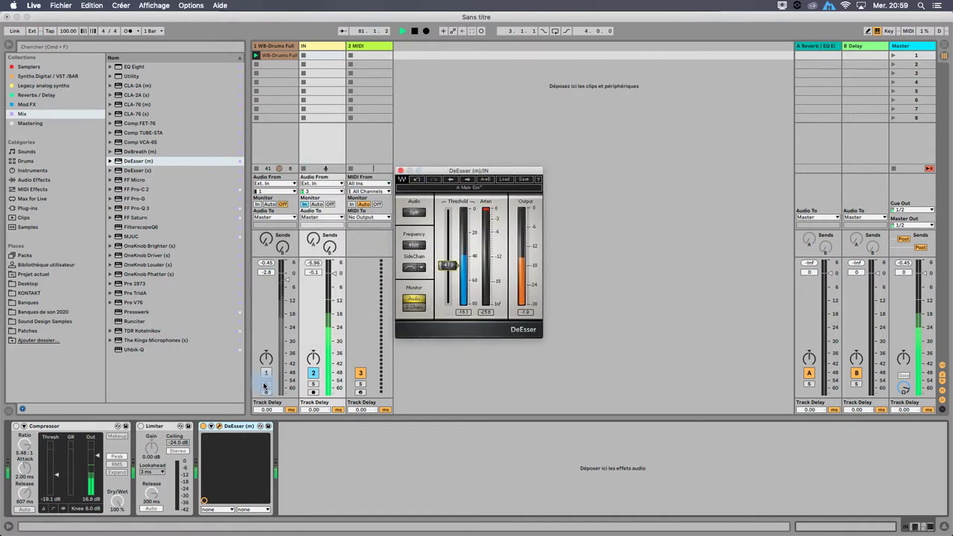
pyautogui.click(203, 429)
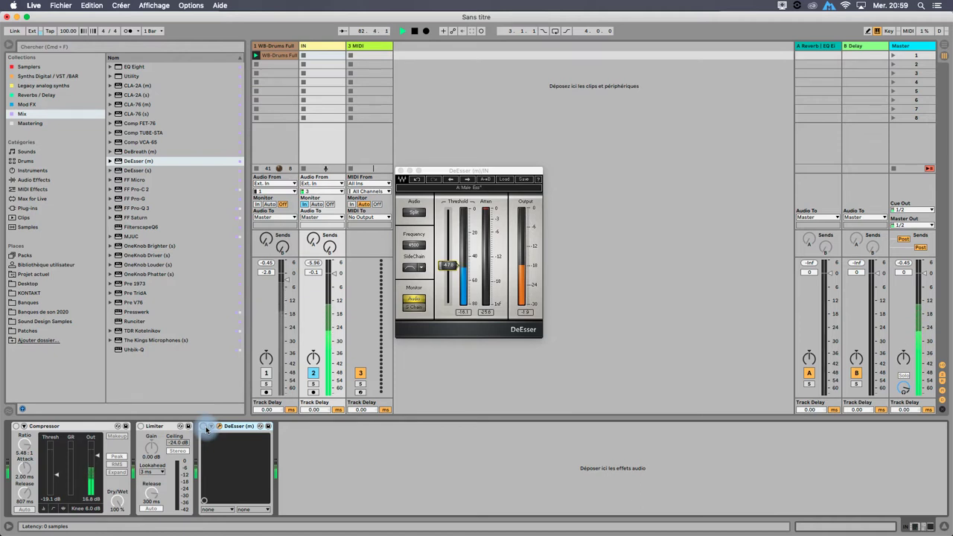
pyautogui.click(477, 172)
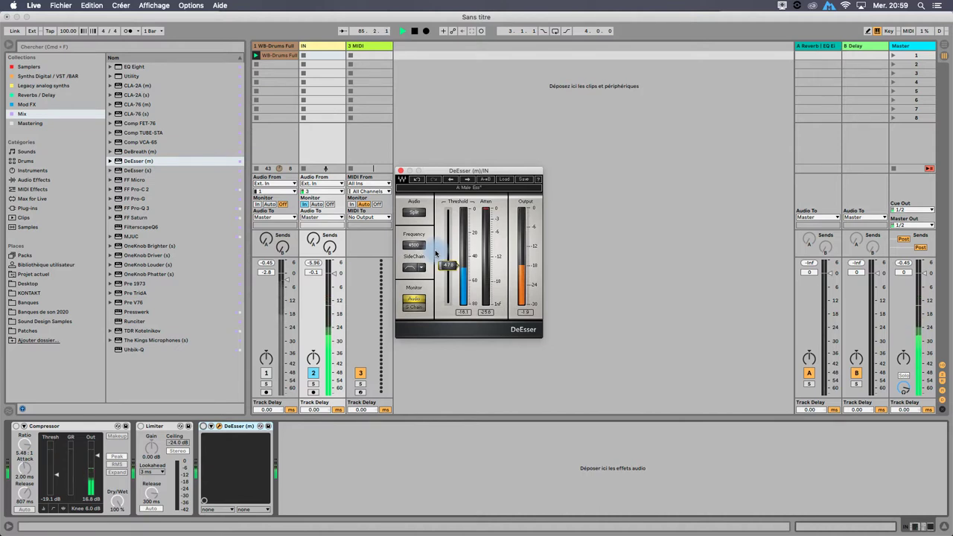
pyautogui.click(204, 428)
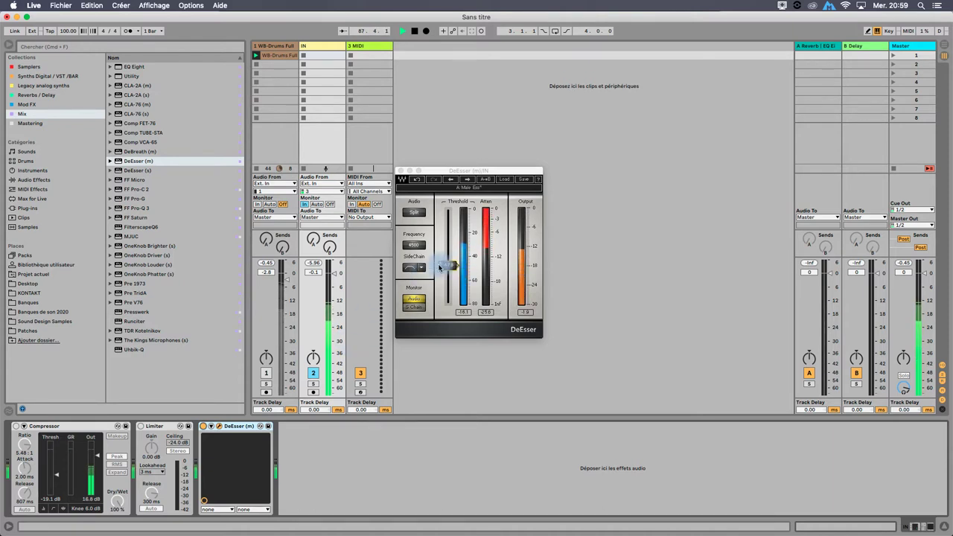
# - Raise the DeEsser's threshold to about -40, look through its factory presets without loading one, and close its window
pyautogui.moveTo(447, 265); pyautogui.dragTo(451, 259)
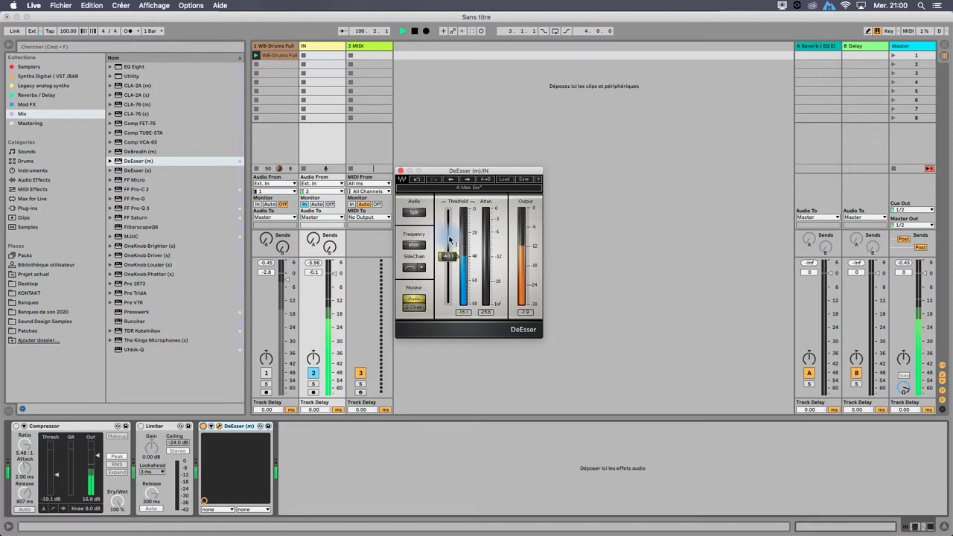
pyautogui.click(504, 179)
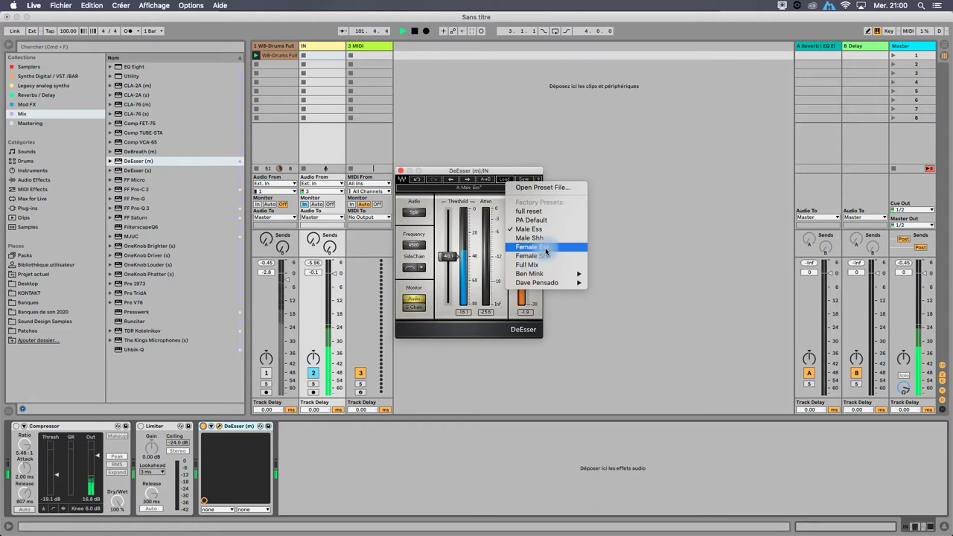
pyautogui.click(606, 256)
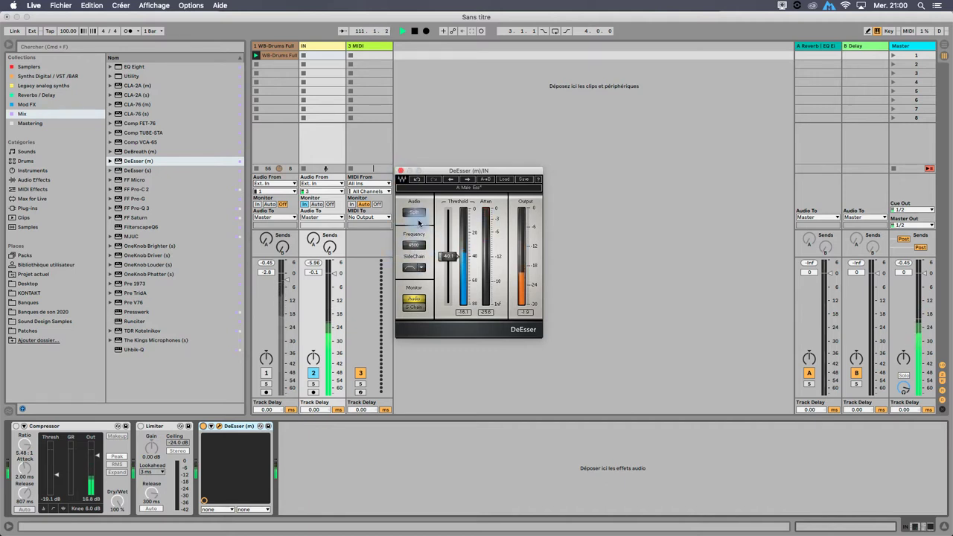
pyautogui.click(403, 171)
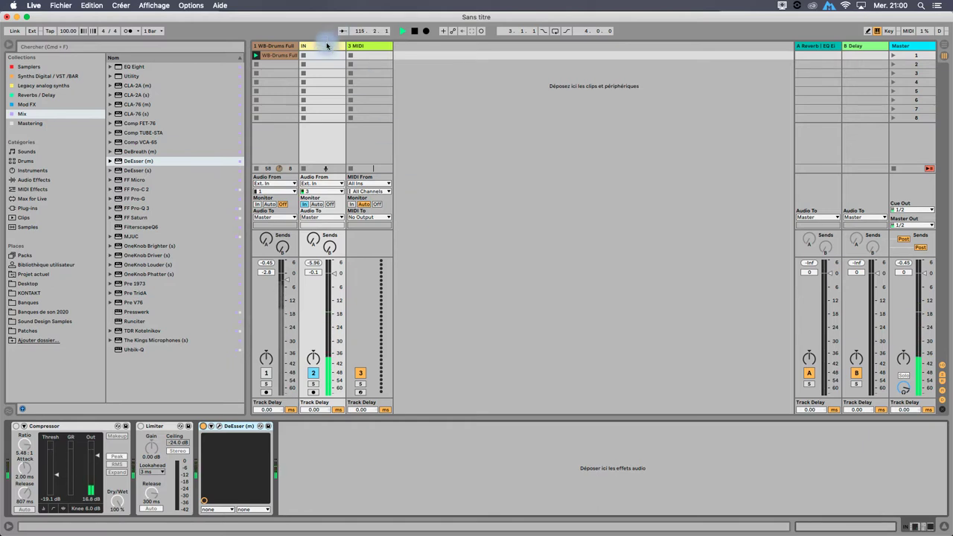
# - Review the DeEsser's interface once more, close it, and audition the IN track with the effect off and on
pyautogui.click(211, 426)
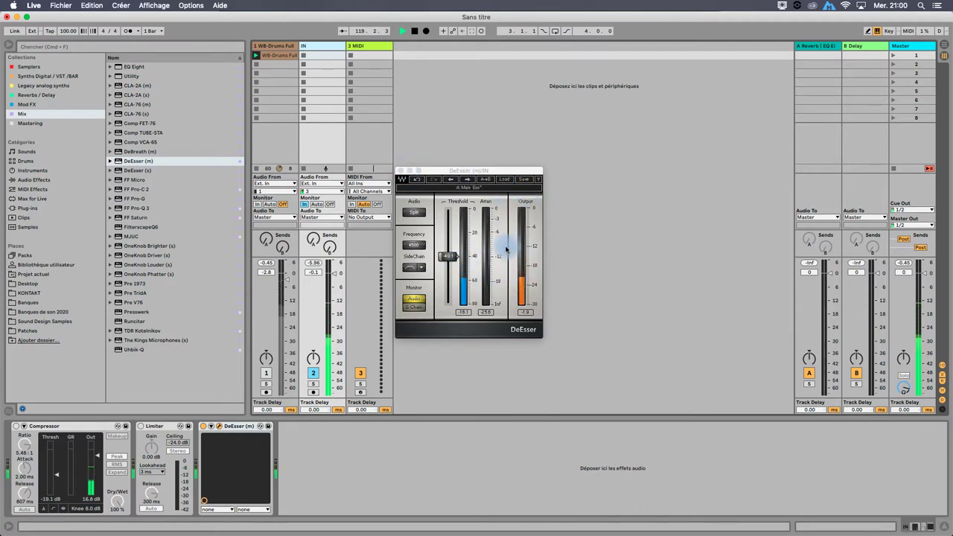
pyautogui.click(401, 171)
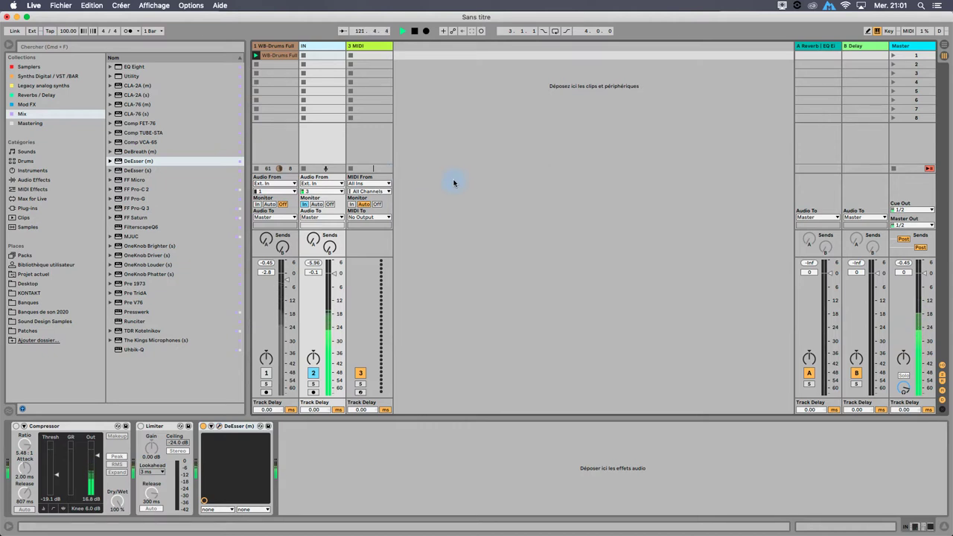
pyautogui.click(320, 45)
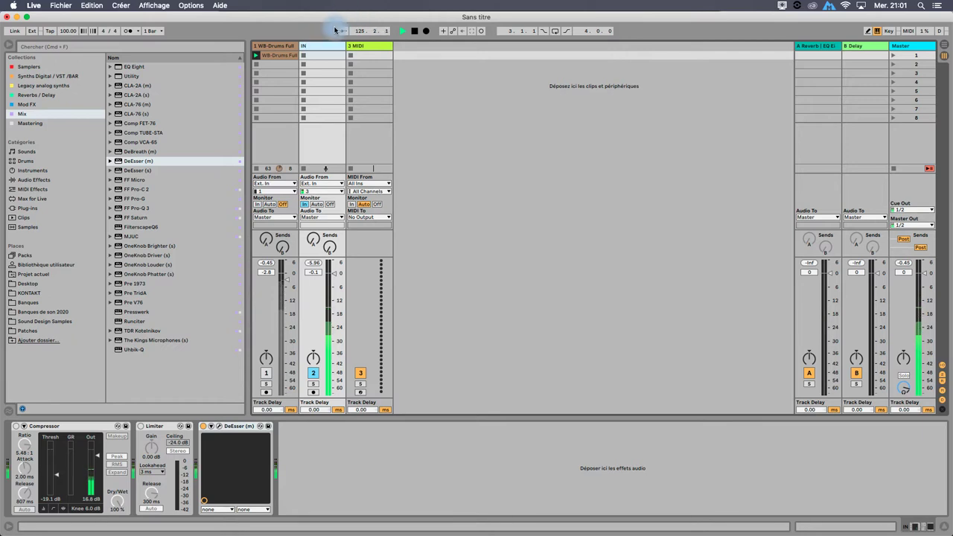
pyautogui.click(251, 460)
pyautogui.click(199, 428)
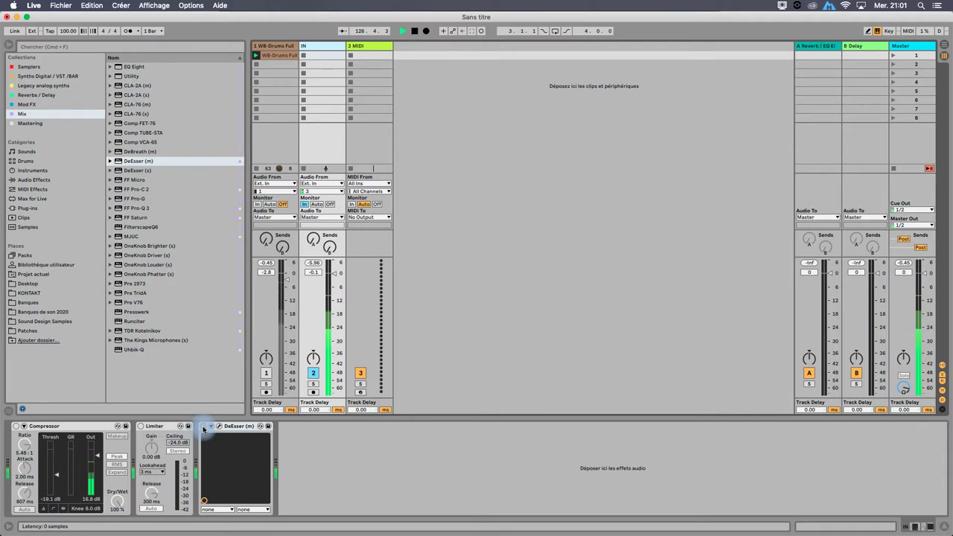
pyautogui.click(203, 428)
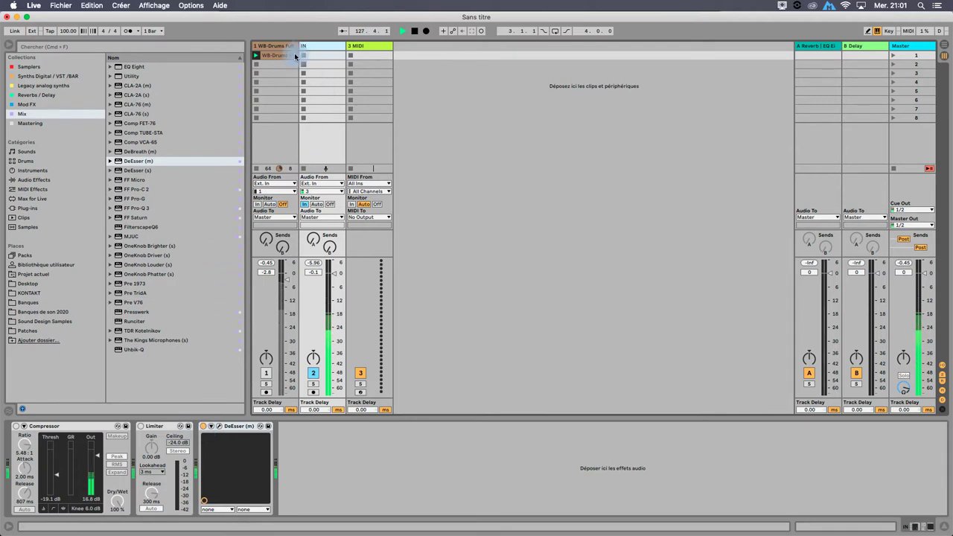
# - Add CLA-2A (m) after the Compressor on WB-Drums Full, close its window and deactivate it
pyautogui.click(286, 50)
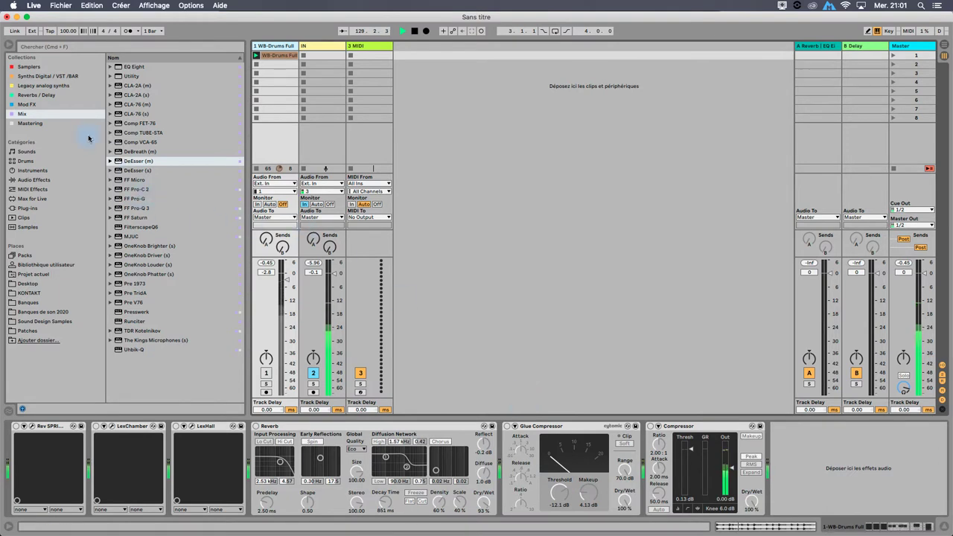
pyautogui.doubleClick(140, 86)
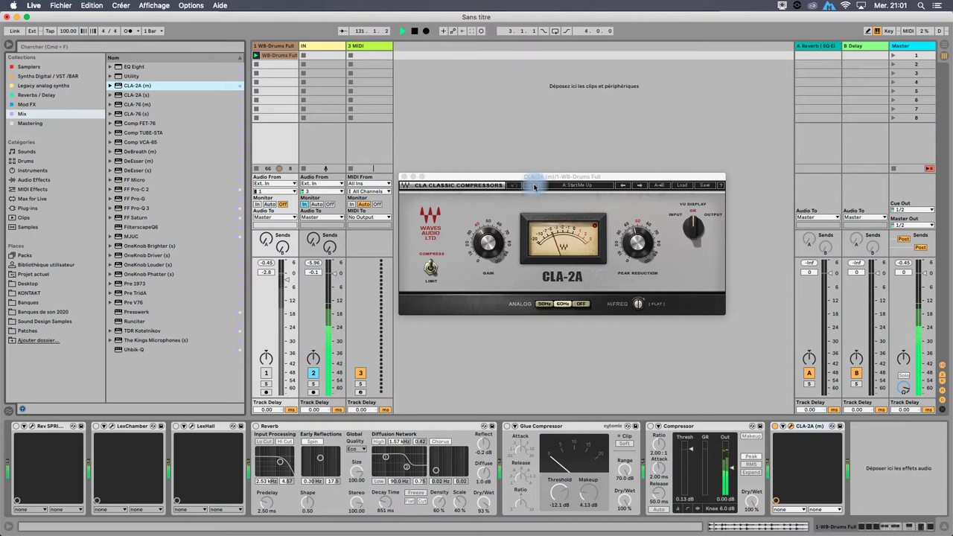
pyautogui.click(403, 176)
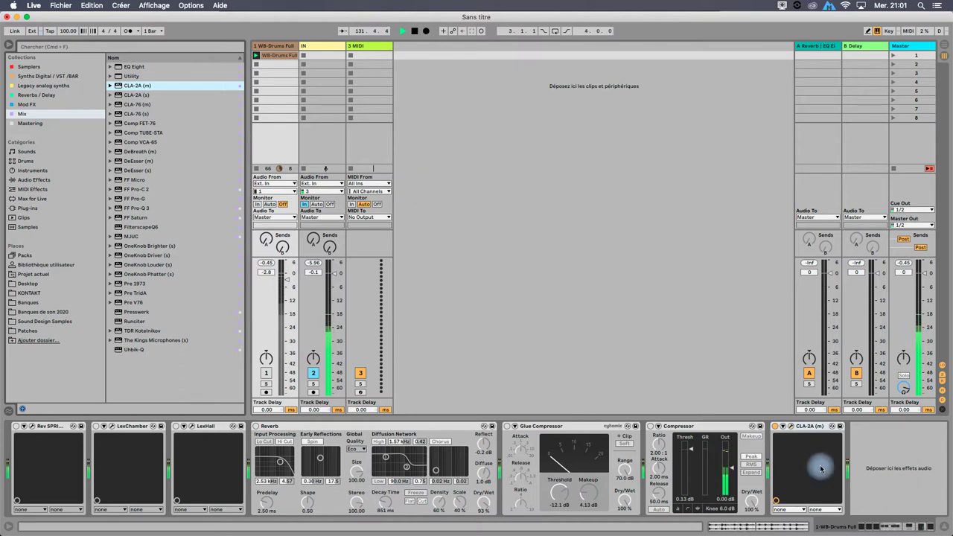
pyautogui.click(799, 438)
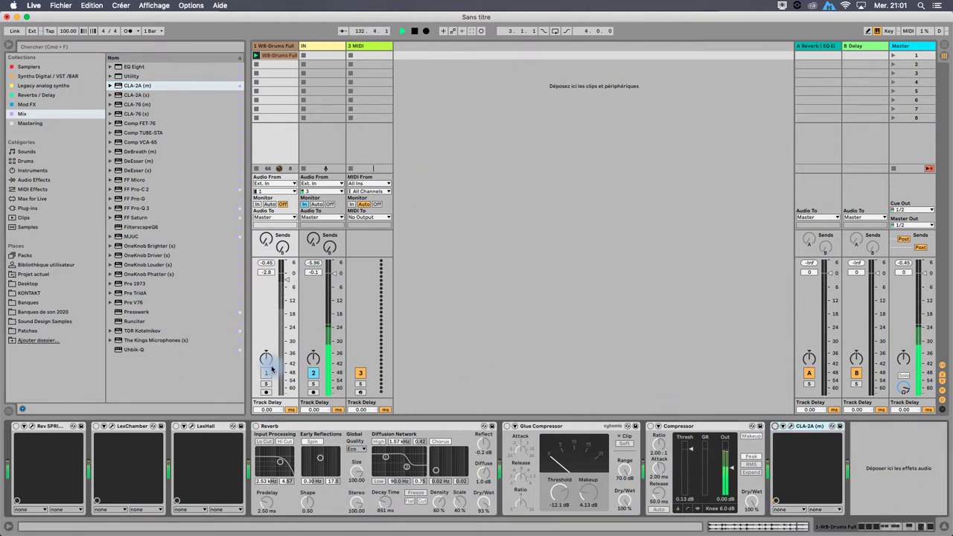
# - Add CLA-76 (s) after the CLA-2A on WB-Drums Full, examine its controls, close its window and deactivate it
pyautogui.doubleClick(141, 116)
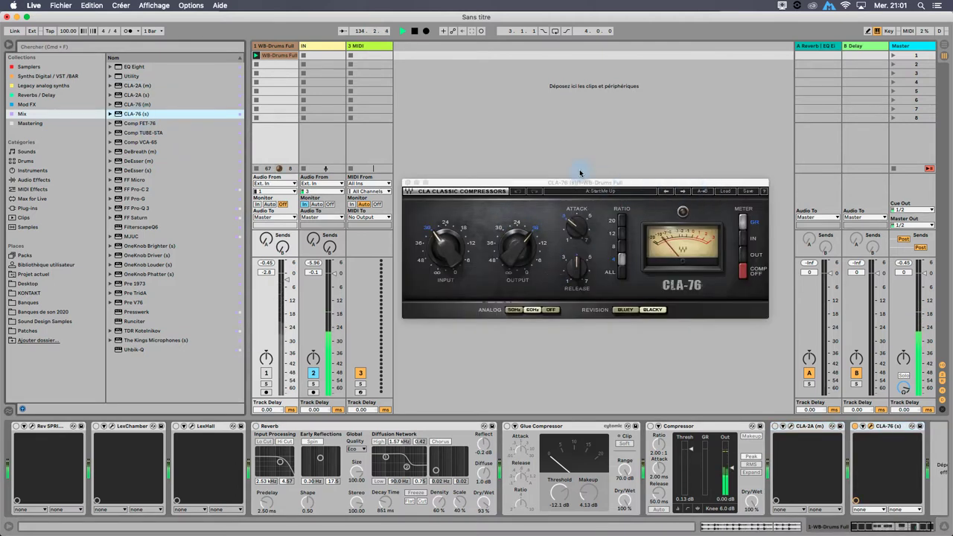
pyautogui.click(572, 186)
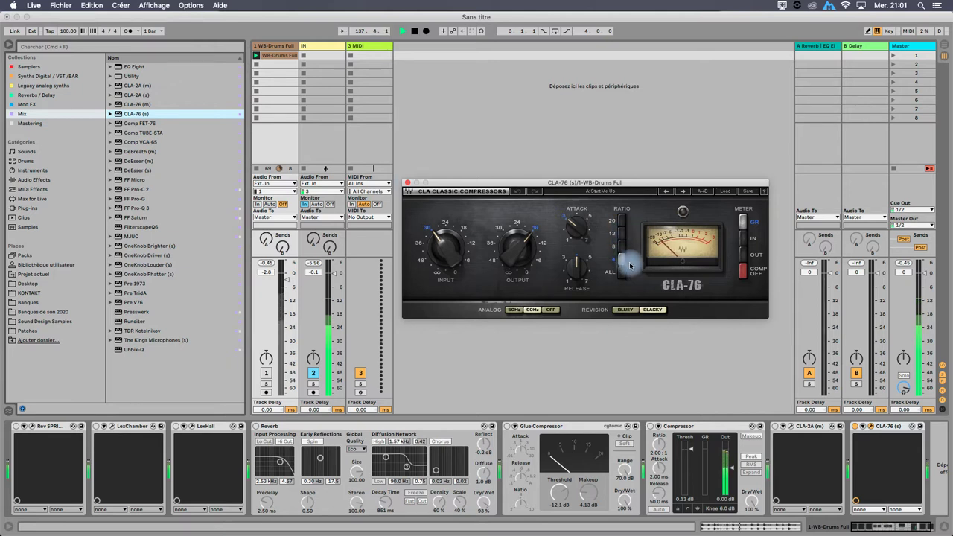
pyautogui.click(407, 182)
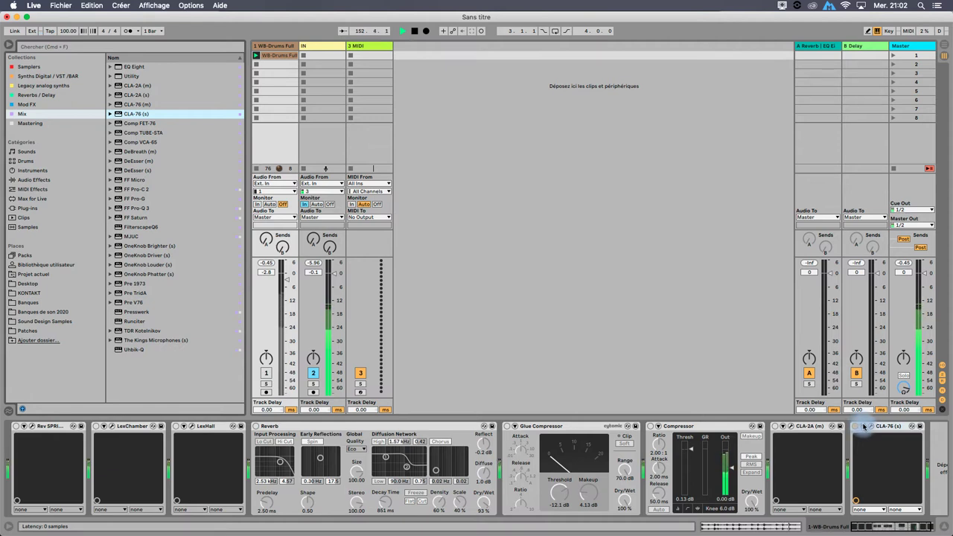
# - Reselect WB-Drums Full, review the CLA-2A's interface, and close its window
pyautogui.click(849, 426)
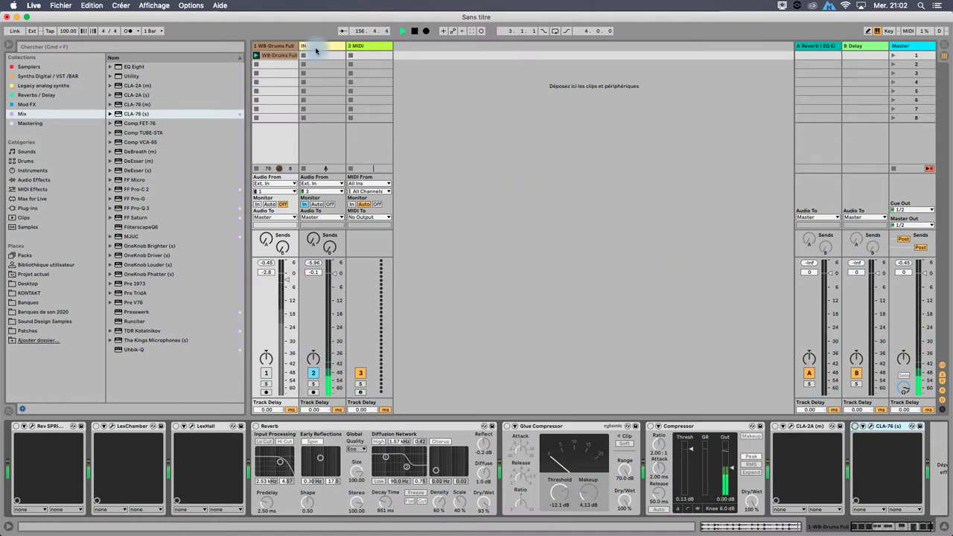
pyautogui.click(278, 47)
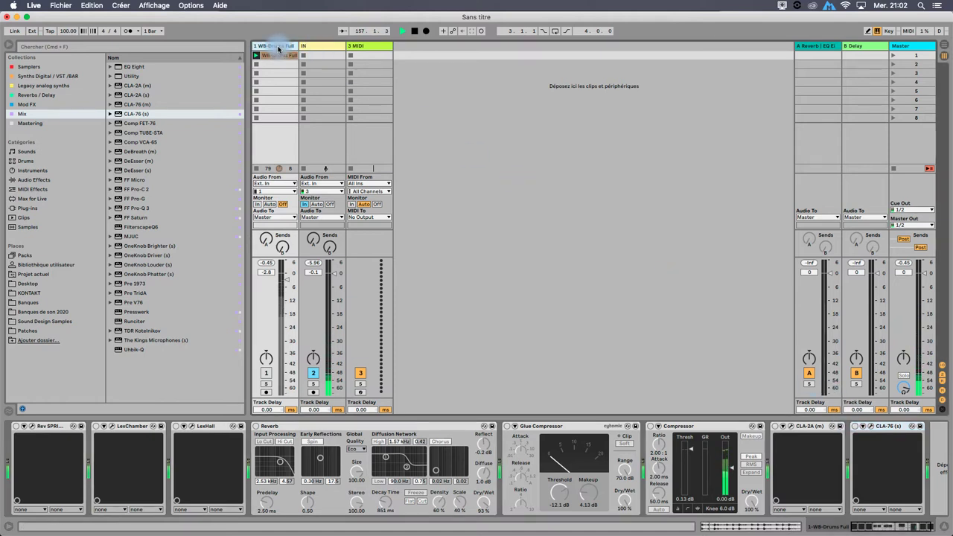
pyautogui.click(791, 427)
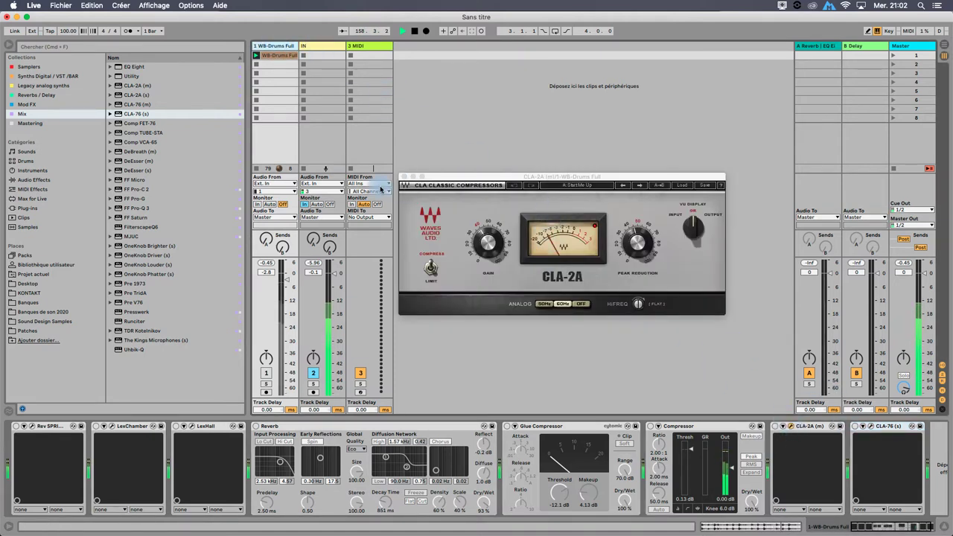
pyautogui.click(407, 179)
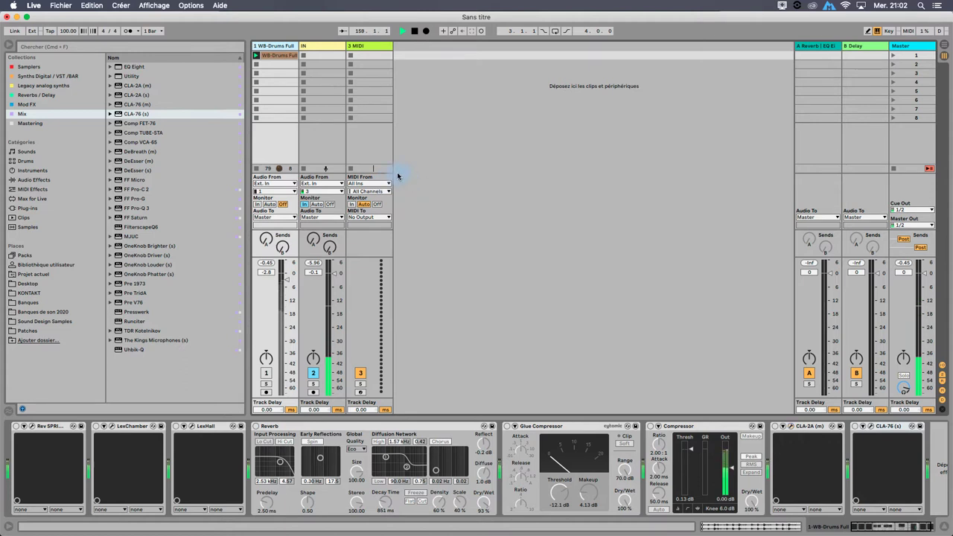
pyautogui.click(793, 428)
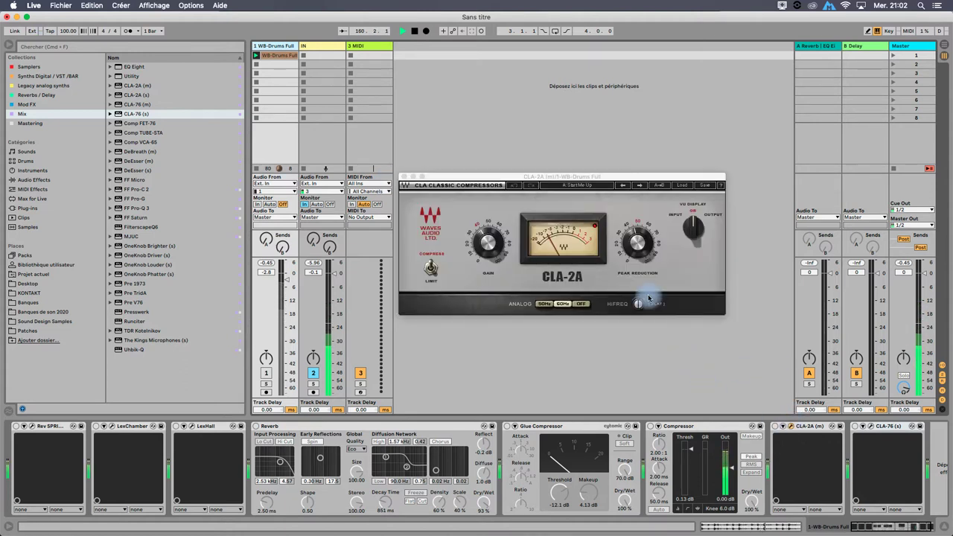
pyautogui.click(405, 179)
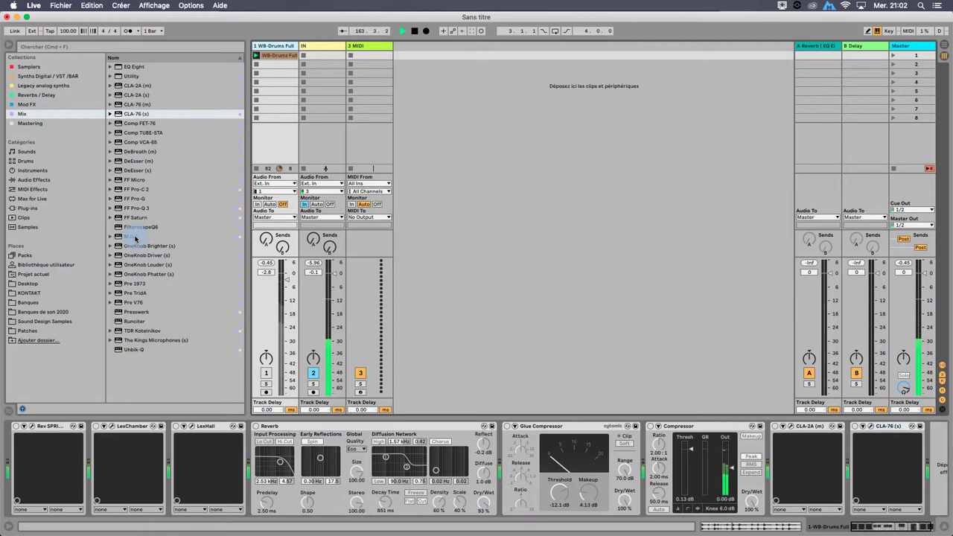
# - Add MJUC after the CLA-76 on WB-Drums Full, examine its controls, close its window and deactivate it
pyautogui.click(135, 236)
pyautogui.doubleClick(135, 237)
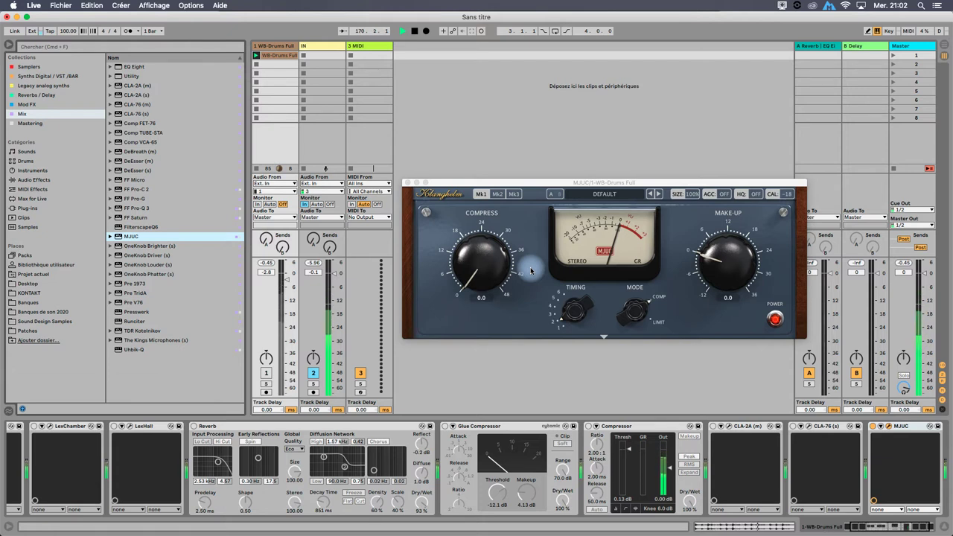
pyautogui.click(444, 189)
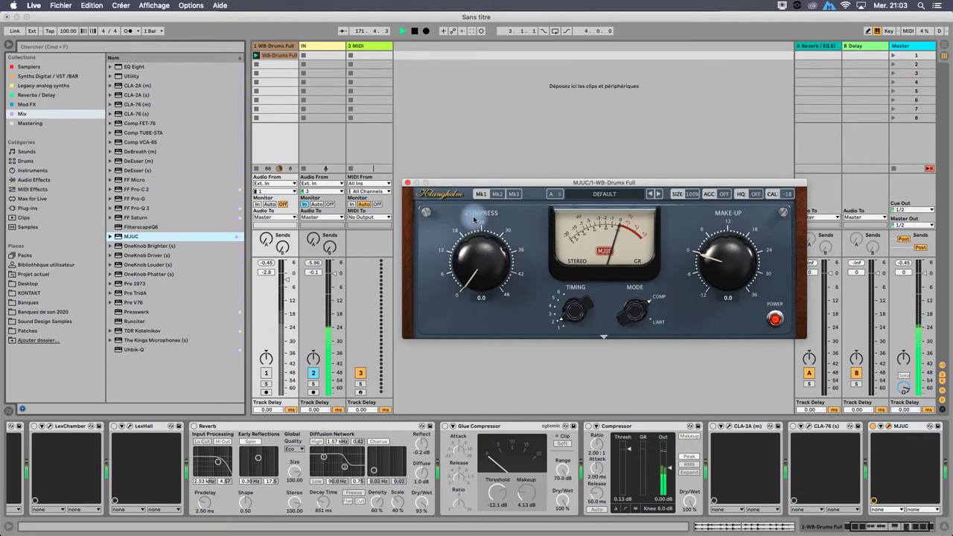
pyautogui.click(408, 183)
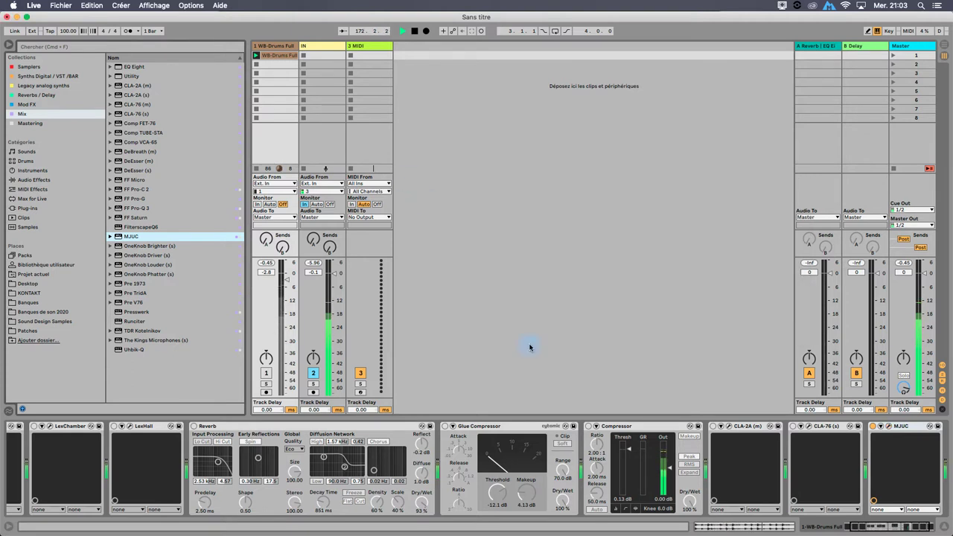
pyautogui.click(877, 429)
pyautogui.click(495, 495)
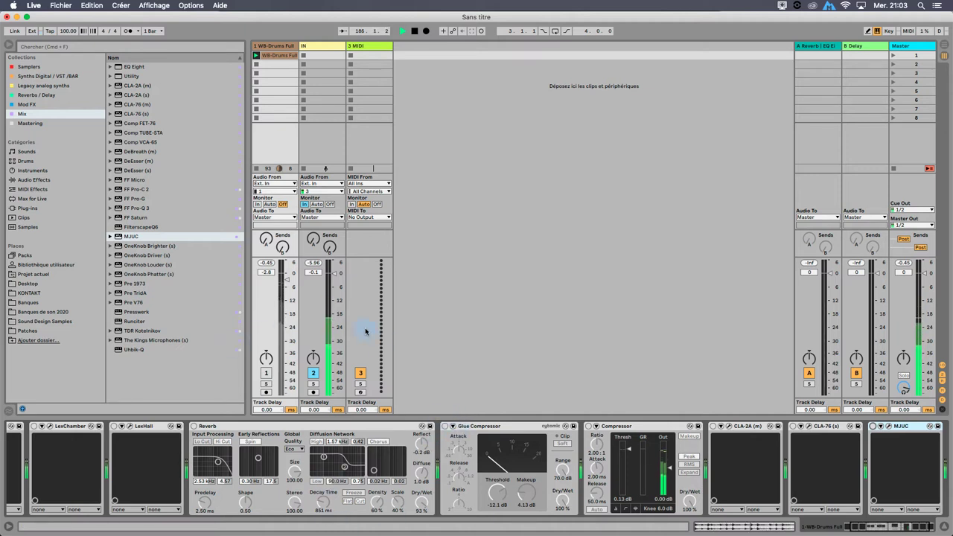
# - Review the effect chain of the IN track, and return to the WB-Drums Full chain
pyautogui.click(326, 47)
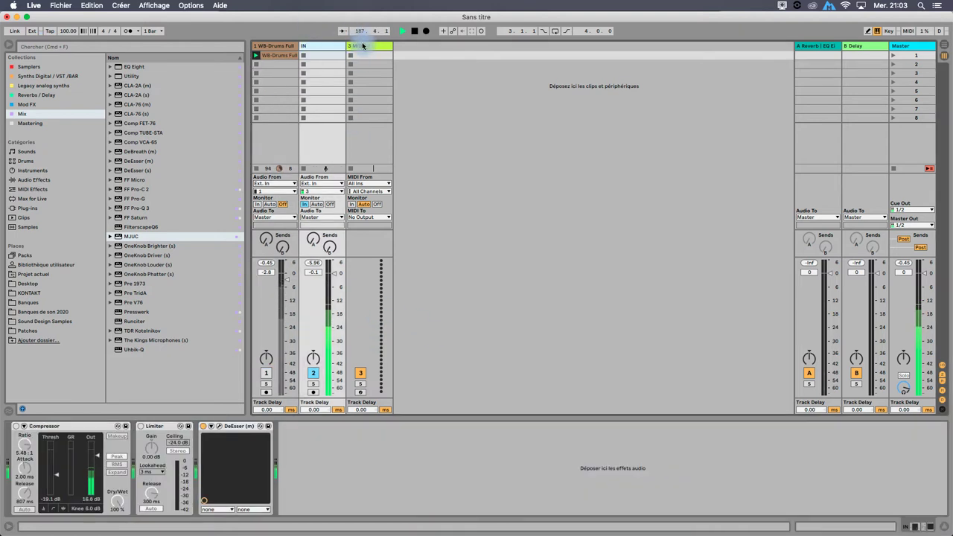
pyautogui.click(717, 482)
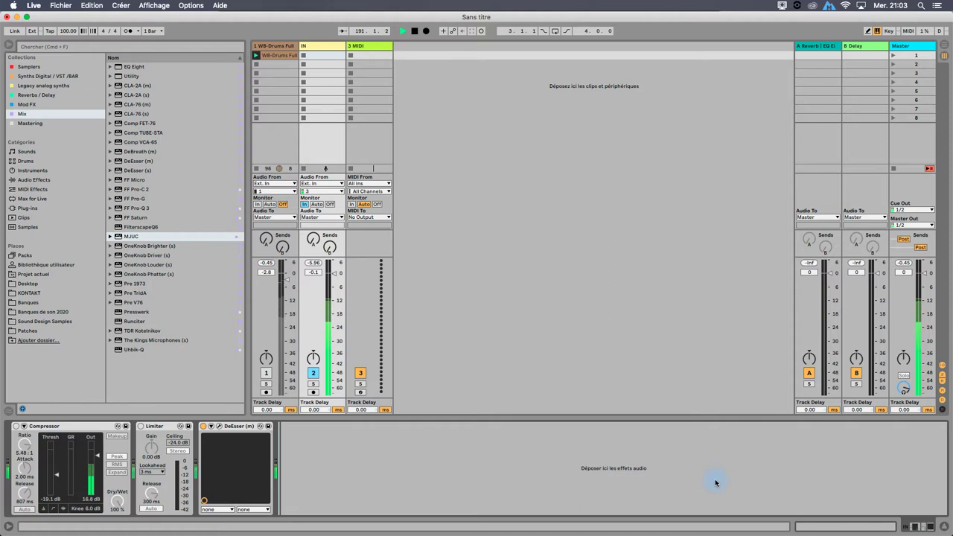
pyautogui.click(275, 47)
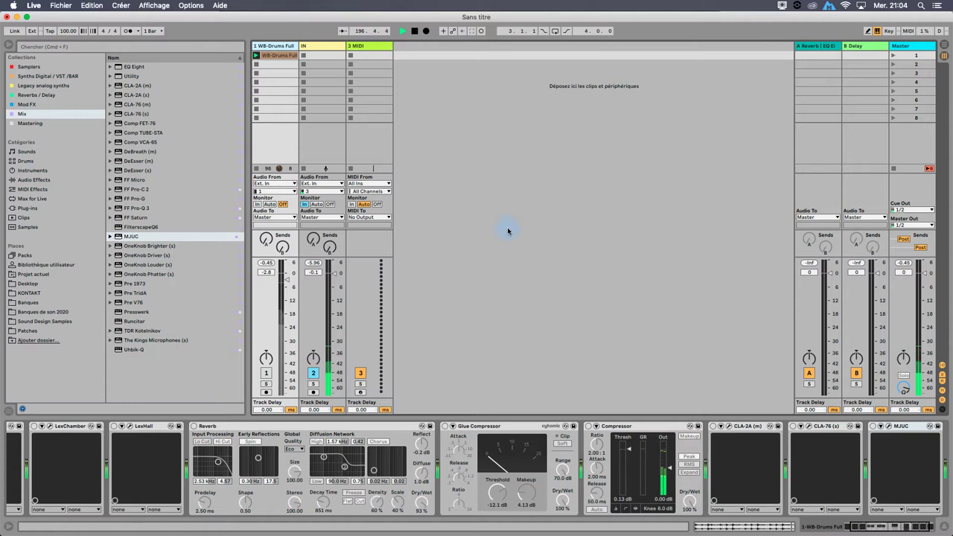
# - Try L2 (s) from the Mastering collection after the Limiter on the Master, view its interface, close it and delete it
pyautogui.click(910, 46)
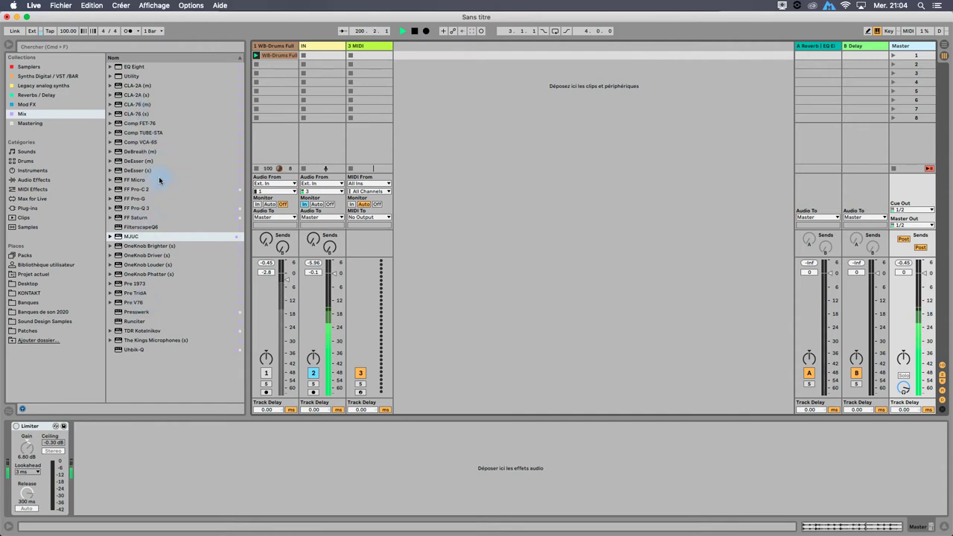
pyautogui.click(33, 124)
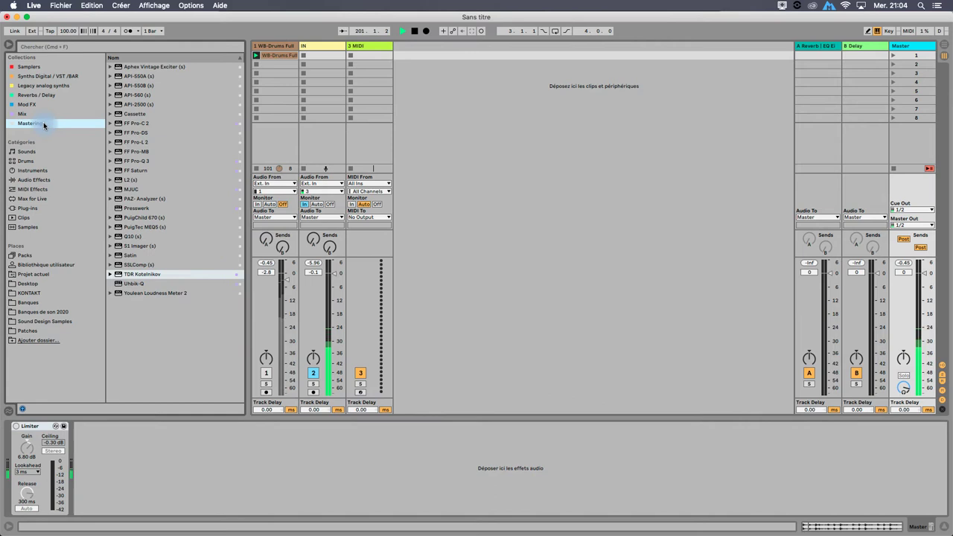
pyautogui.doubleClick(137, 181)
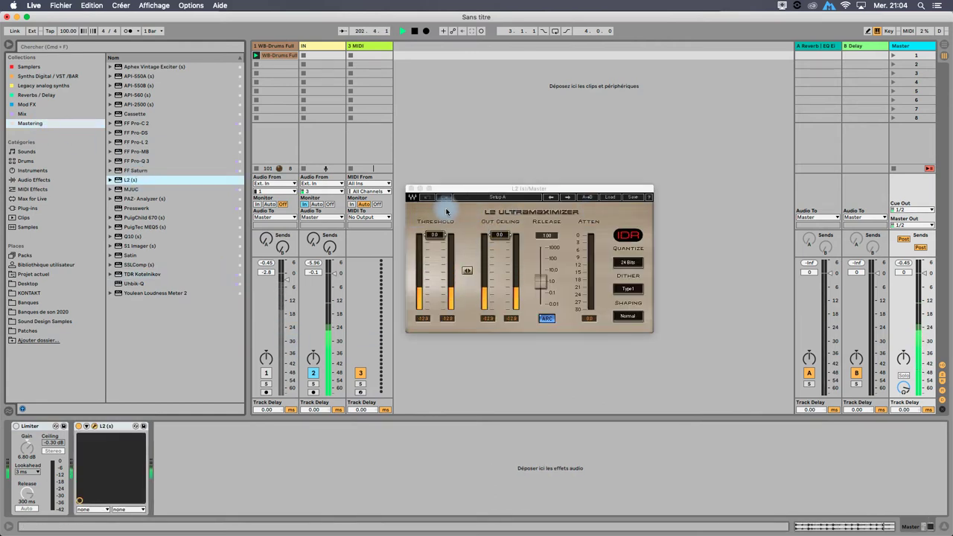
pyautogui.click(412, 190)
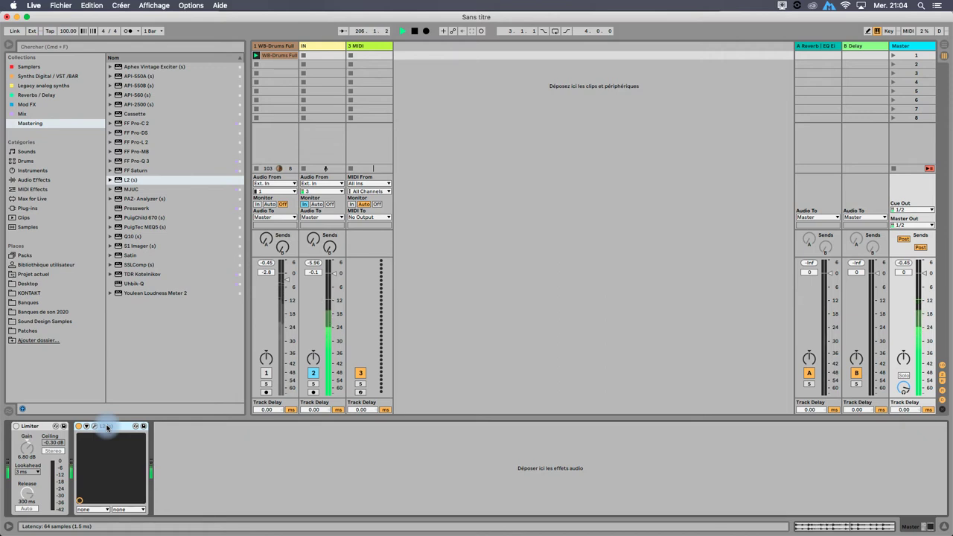
pyautogui.press('Delete')
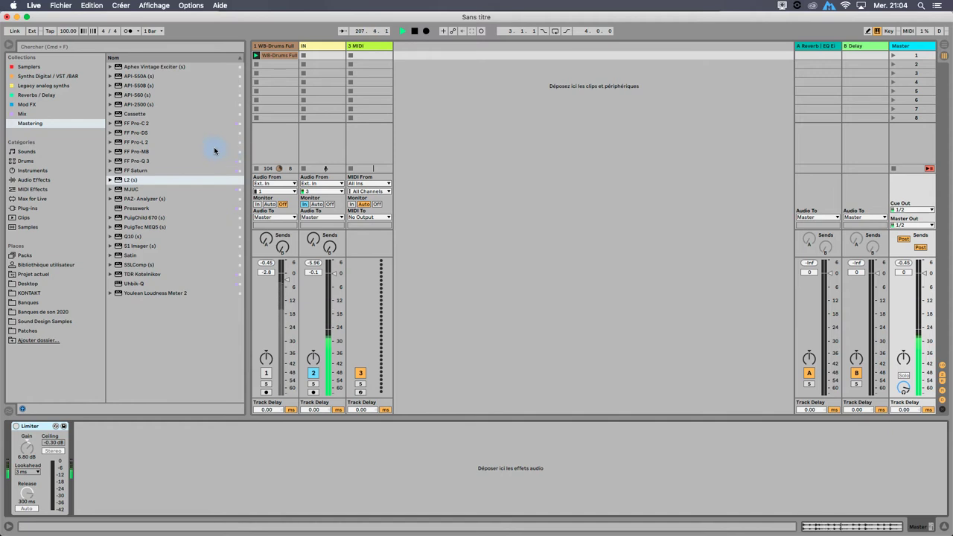
# - Show the WB-Drums Full effect chain again and select its CLA-2A (m) to review the added compressors
pyautogui.click(281, 46)
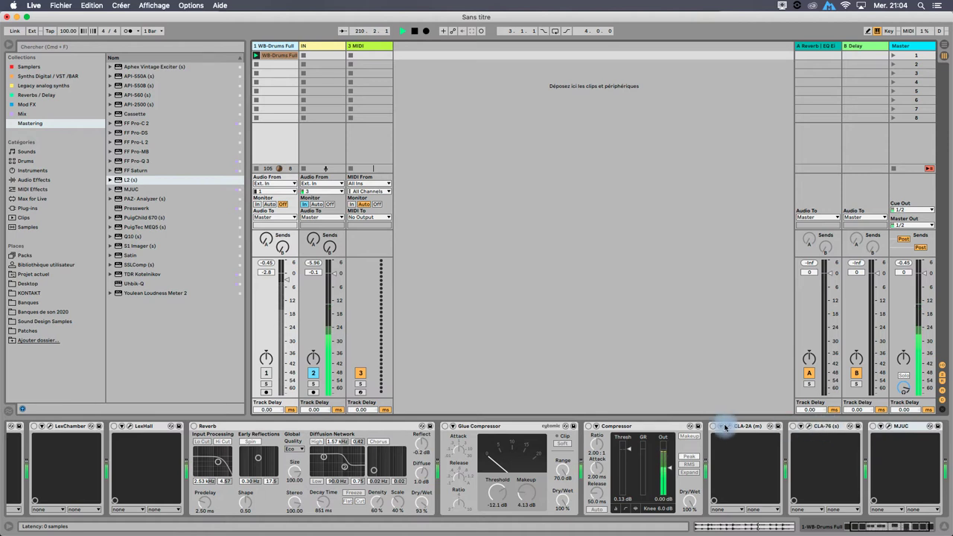
pyautogui.click(749, 427)
pyautogui.click(754, 439)
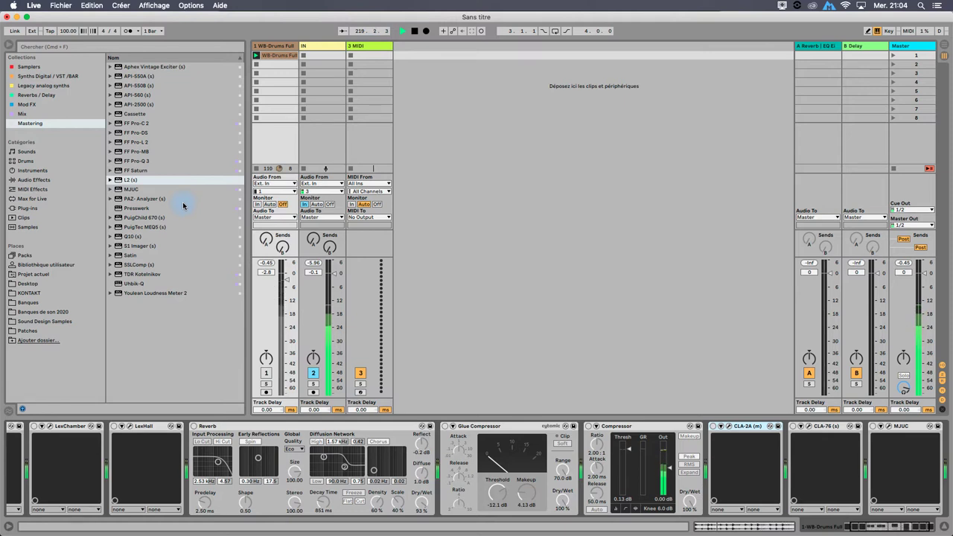
# - Add FF Pro-MB from the Mastering collection after the MJUC on WB-Drums Full
pyautogui.click(272, 48)
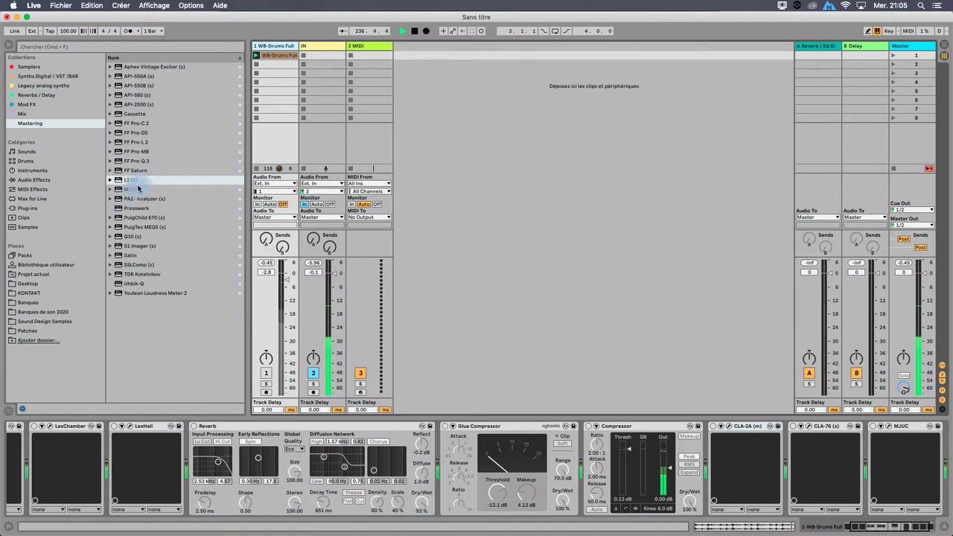
pyautogui.doubleClick(139, 152)
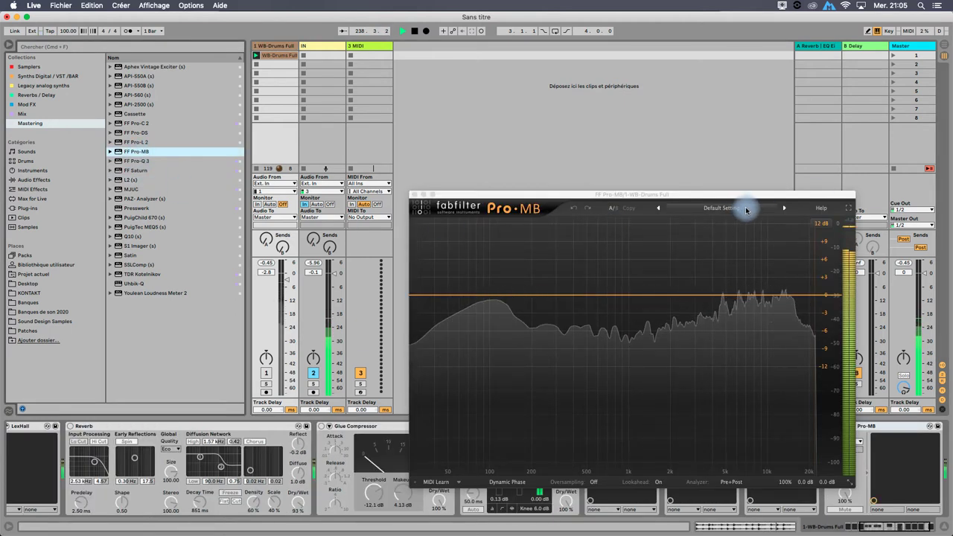
pyautogui.click(664, 195)
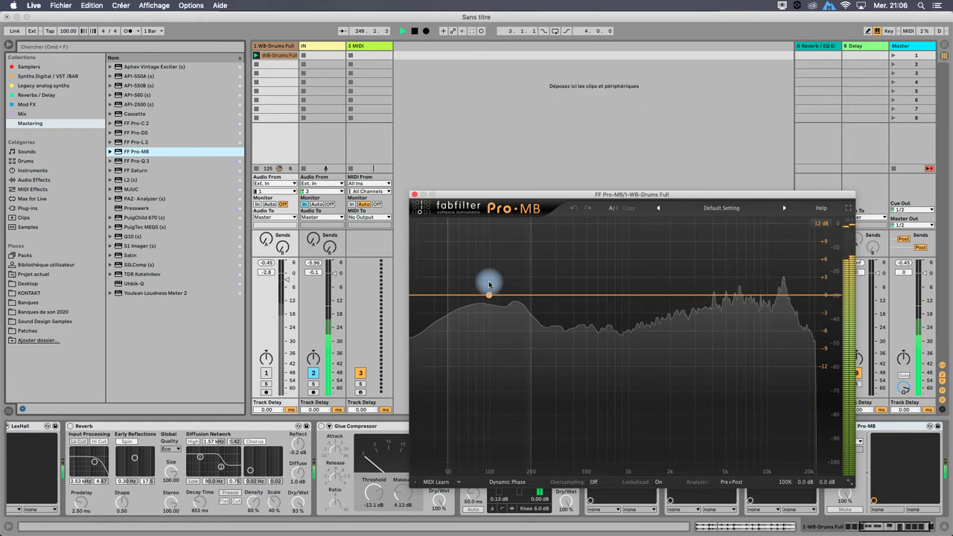
# - Create three compression bands in Pro-MB: a low one at about 108 Hz, one in the mids and one in the highs
pyautogui.moveTo(489, 284)
pyautogui.mouseDown()
pyautogui.moveTo(511, 282)
pyautogui.moveTo(499, 282)
pyautogui.mouseUp()
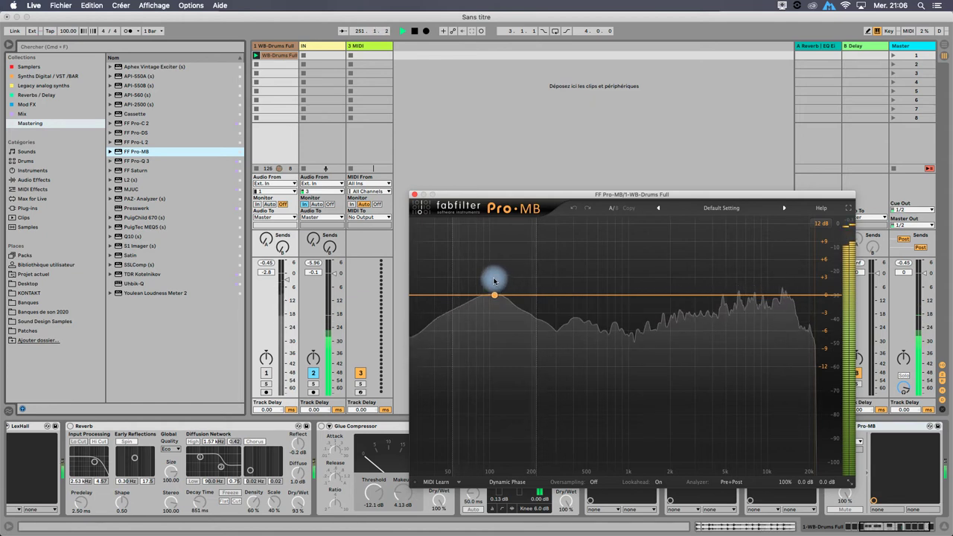
pyautogui.click(494, 294)
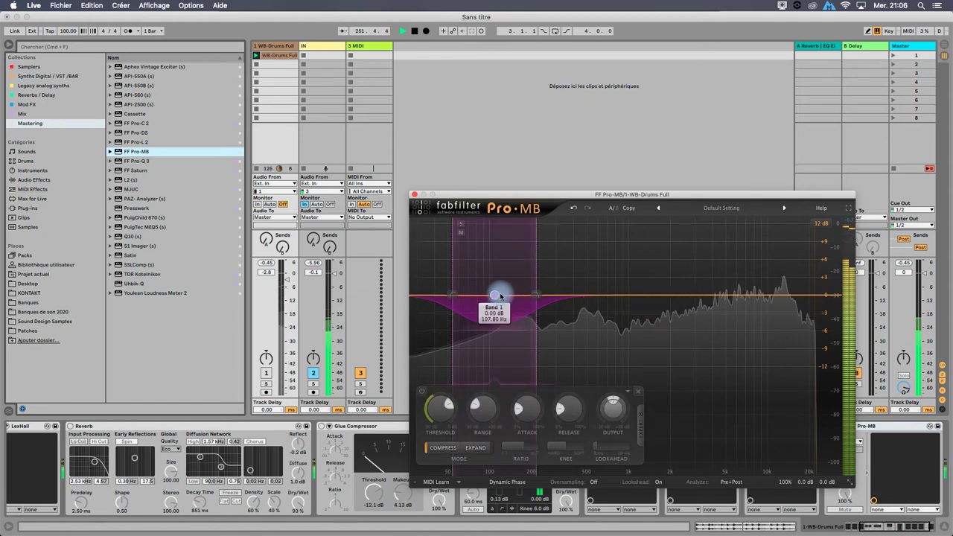
pyautogui.click(645, 295)
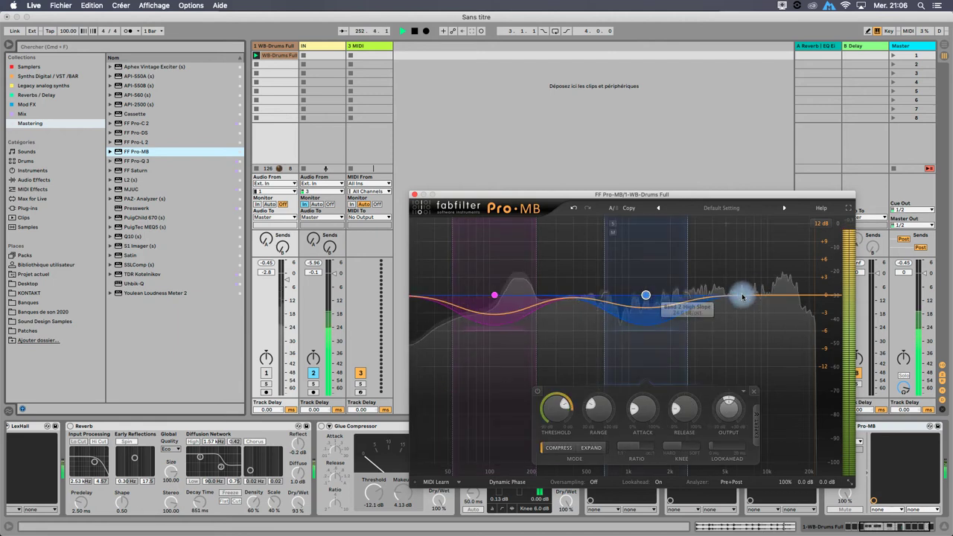
pyautogui.click(763, 296)
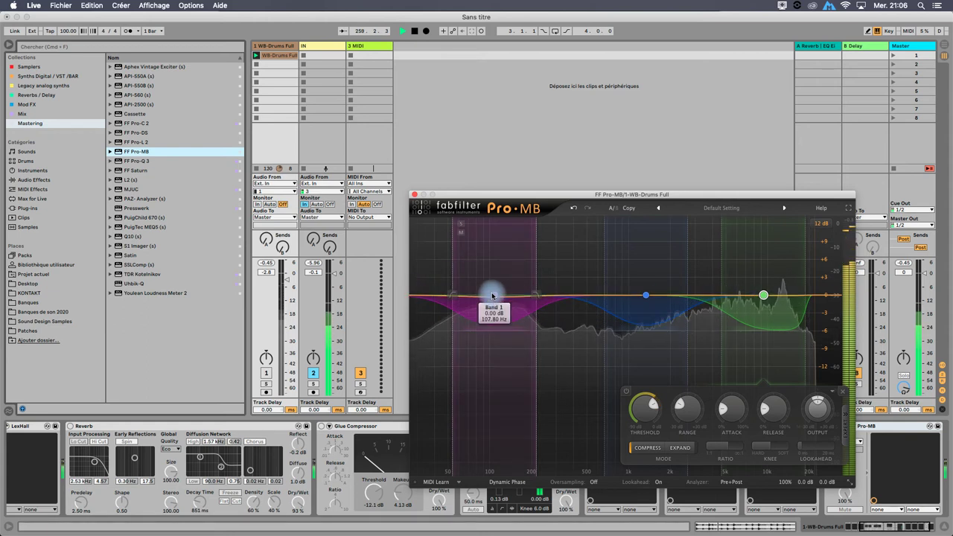
# - Move Pro-MB's middle band down to about 500 Hz, lower band 1's level to about -0.97 dB and bring it back near 0 dB
pyautogui.moveTo(667, 295); pyautogui.dragTo(591, 297)
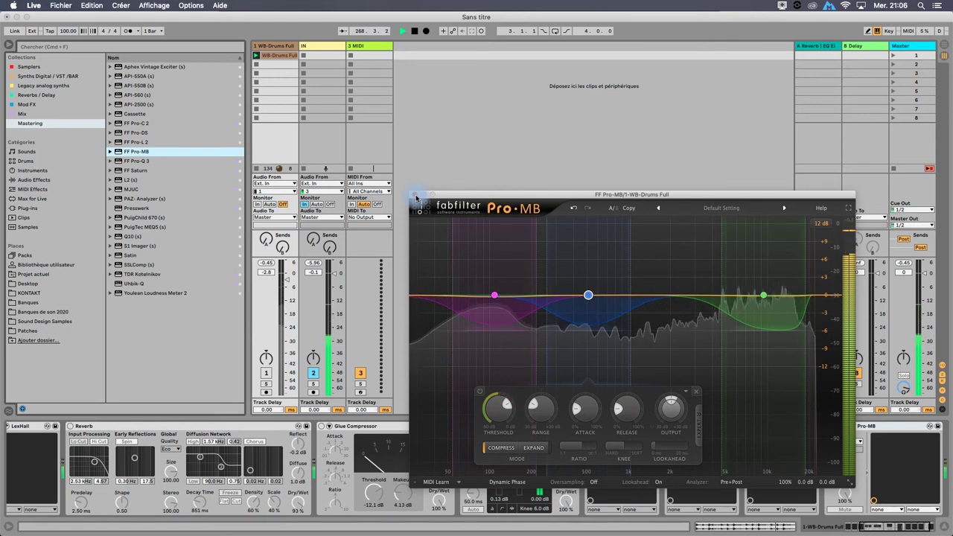
pyautogui.moveTo(495, 293)
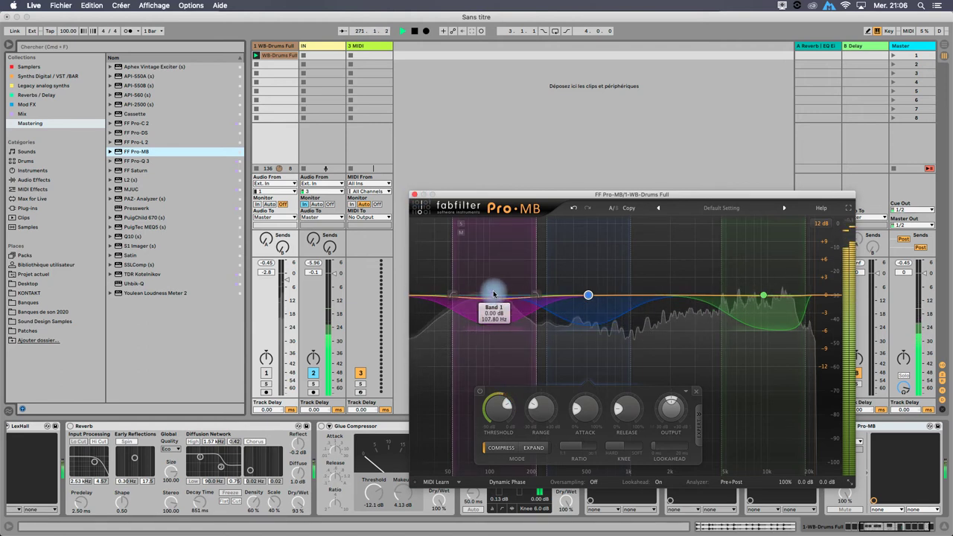
pyautogui.moveTo(493, 295); pyautogui.dragTo(496, 305)
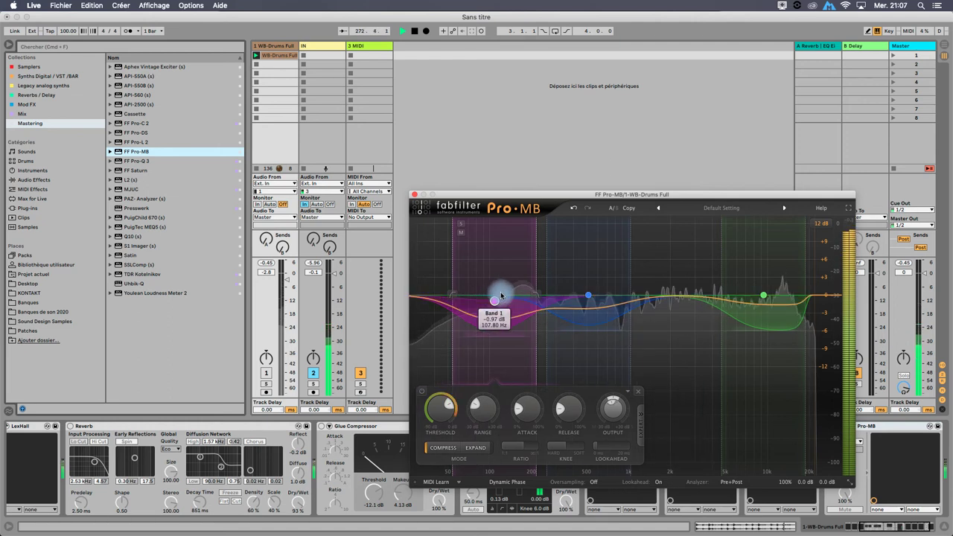
pyautogui.moveTo(588, 298)
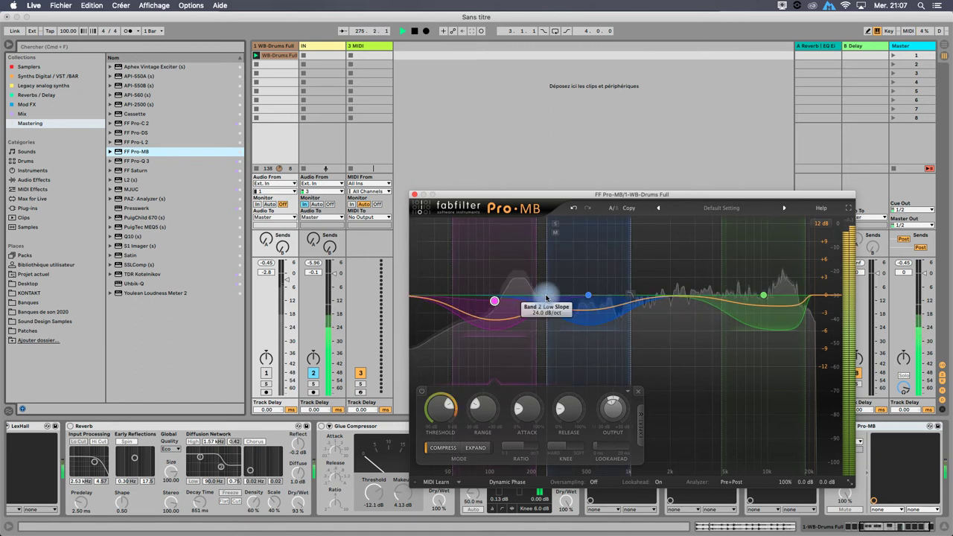
pyautogui.moveTo(493, 297)
pyautogui.moveTo(494, 296); pyautogui.dragTo(499, 291)
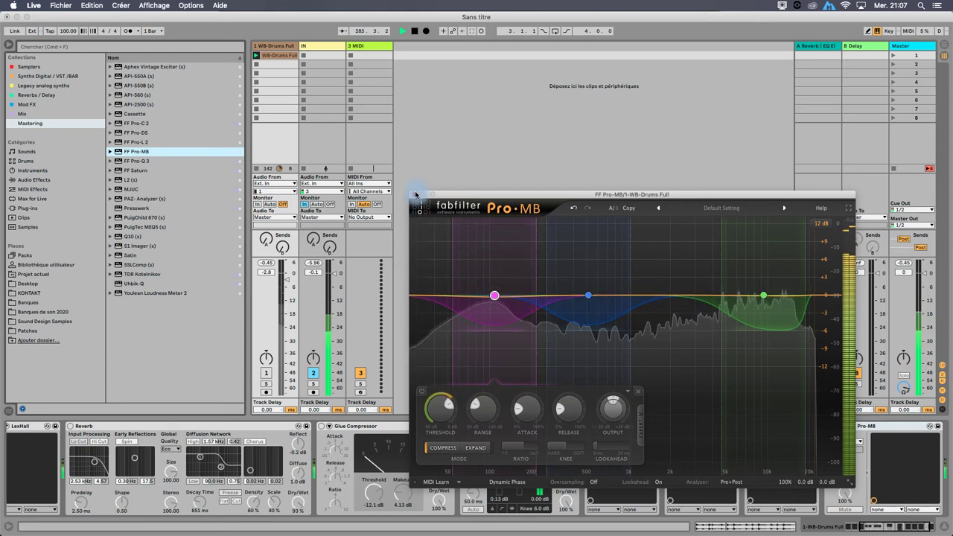
# - Narrow Pro-MB's band 2, place it at about 390 Hz with a level of about -3.8 dB, and close the window
pyautogui.moveTo(572, 297); pyautogui.dragTo(592, 299)
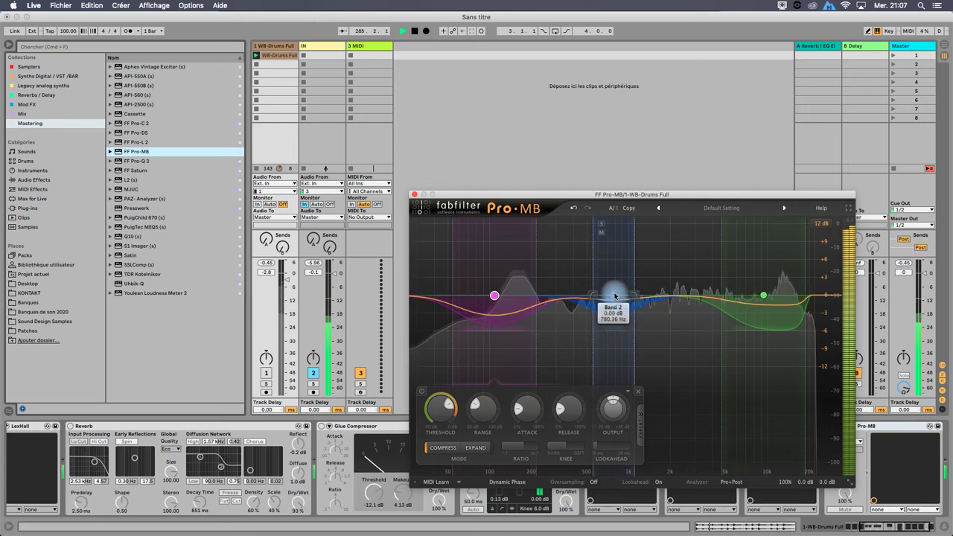
pyautogui.moveTo(615, 295); pyautogui.dragTo(572, 300)
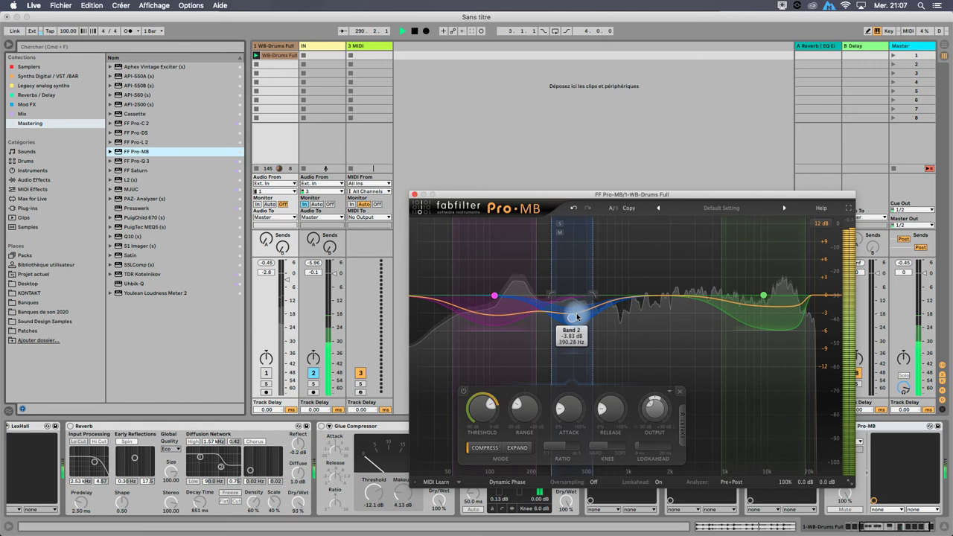
pyautogui.click(415, 194)
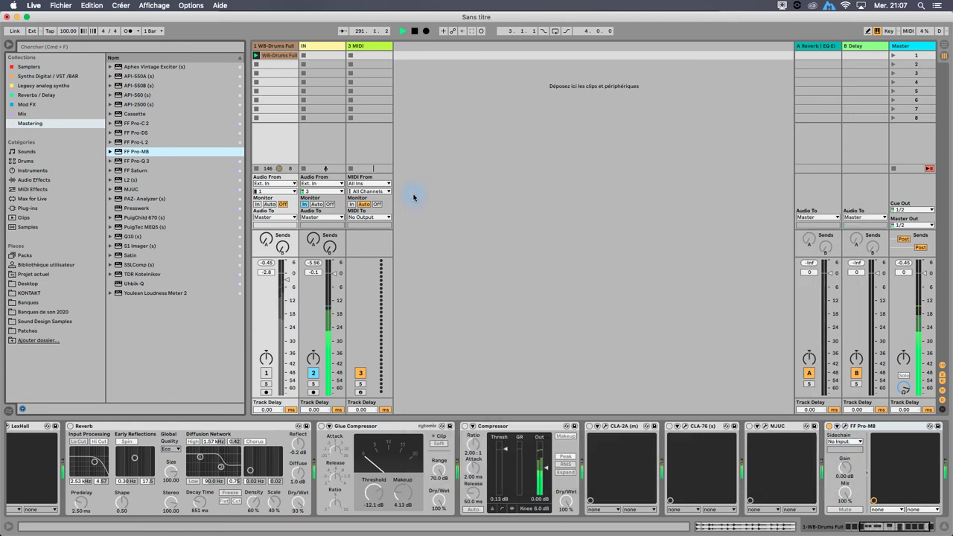
# - Insert a new return track after B Delay
pyautogui.click(285, 46)
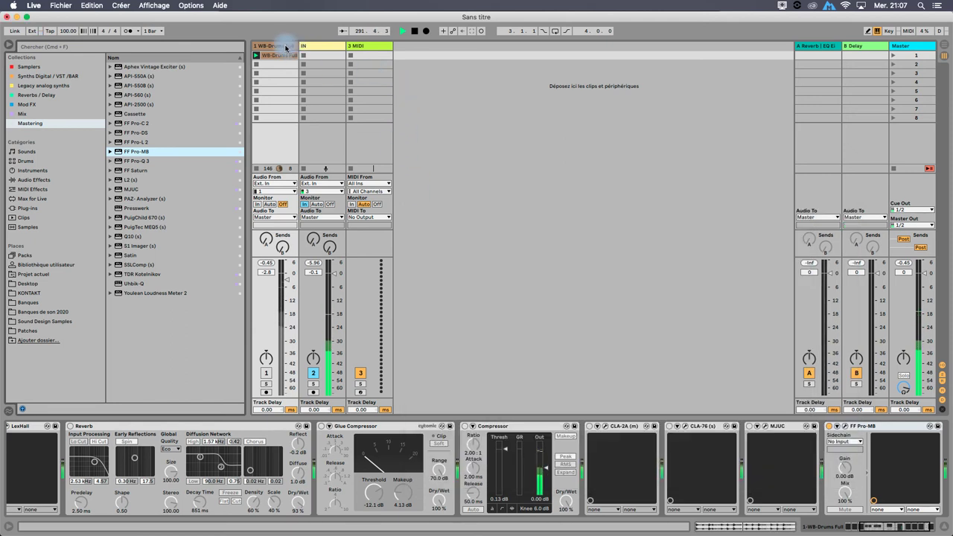
pyautogui.click(269, 112)
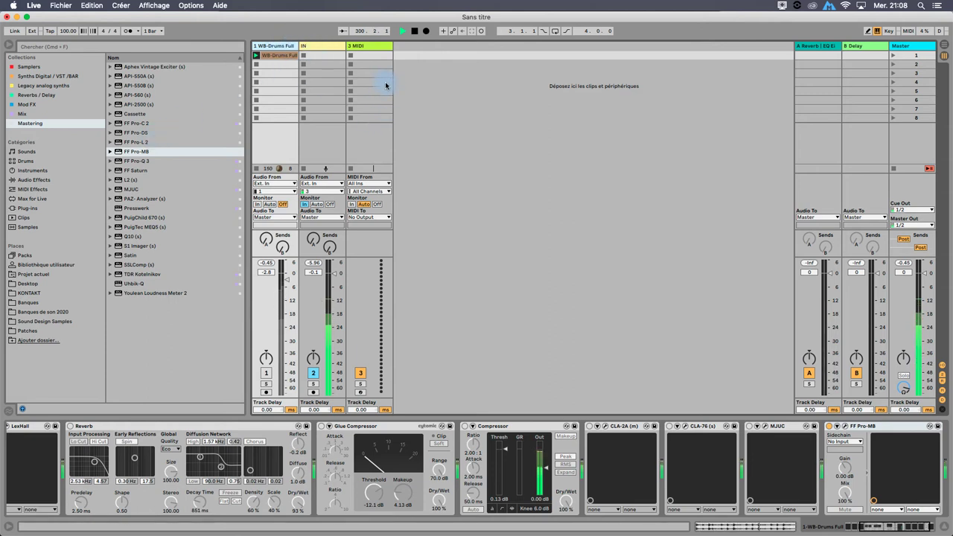
pyautogui.rightClick(859, 44)
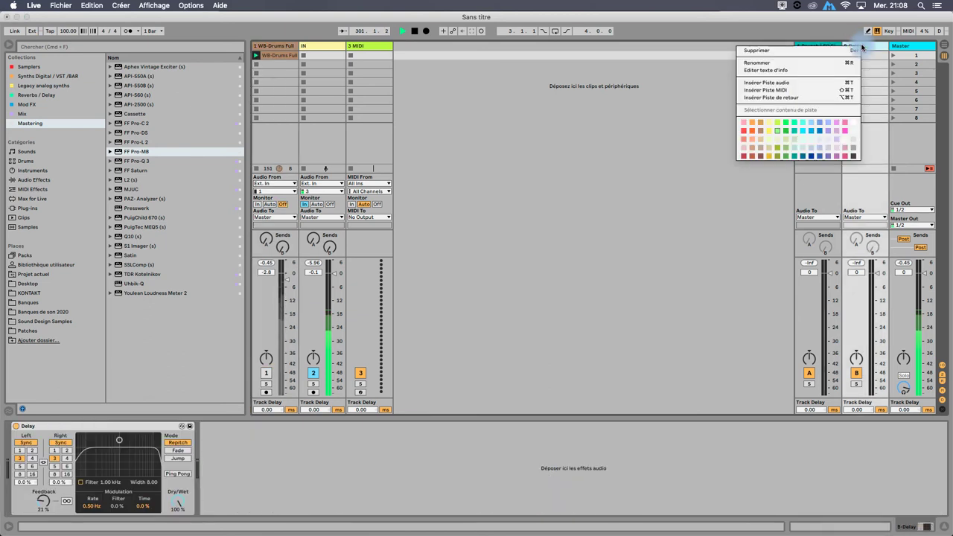
pyautogui.click(816, 89)
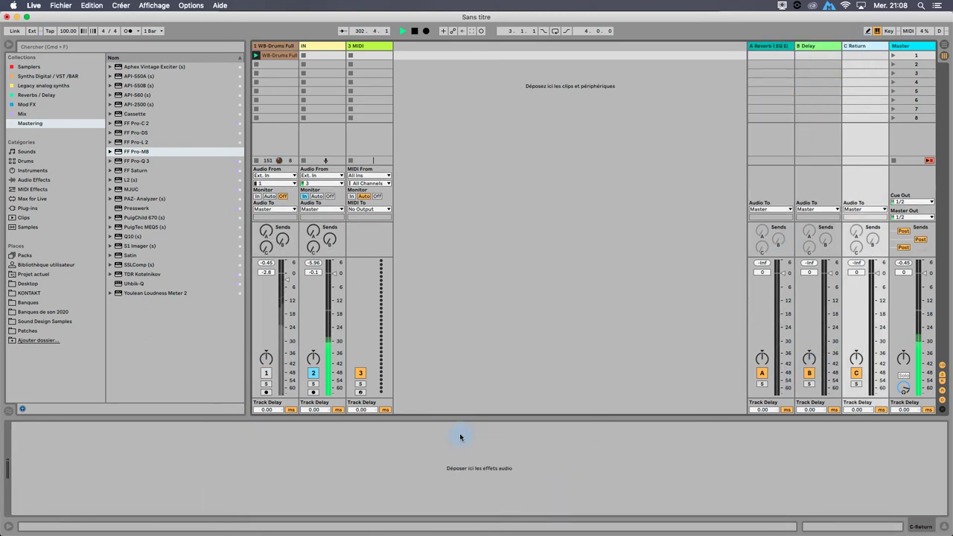
# - Move the Compressor device from the WB-Drums Full track to return track C
pyautogui.hotkey('shift', 'Tab')
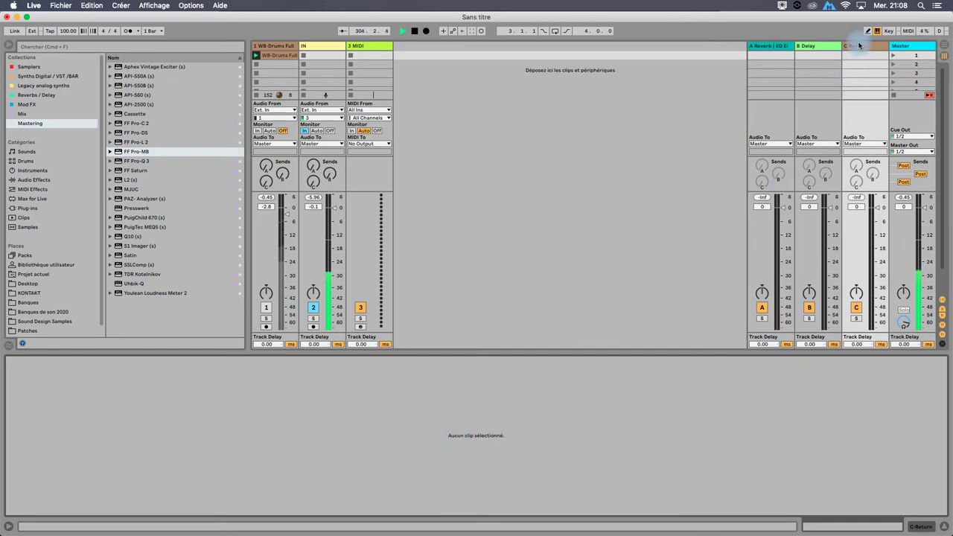
pyautogui.click(273, 45)
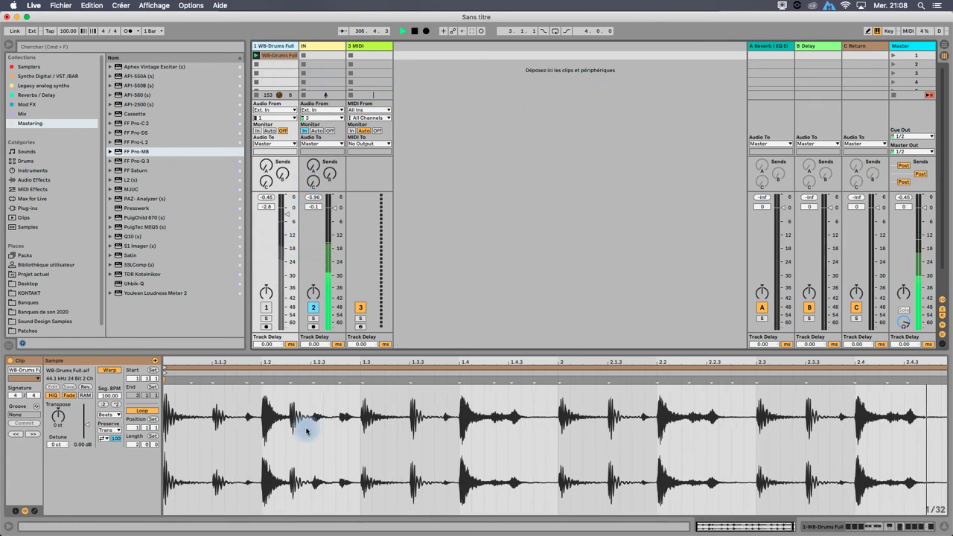
pyautogui.click(825, 525)
pyautogui.click(501, 428)
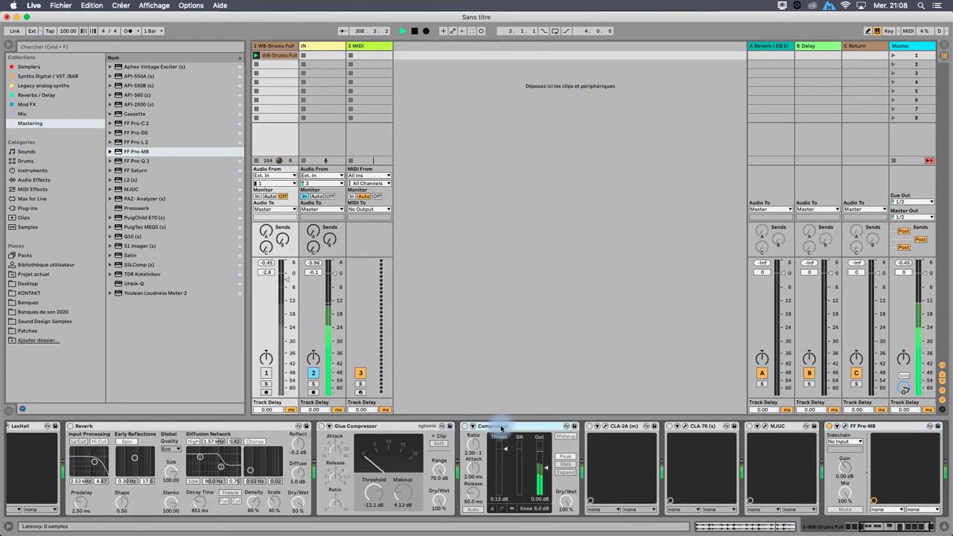
pyautogui.click(861, 46)
pyautogui.press('super+v')
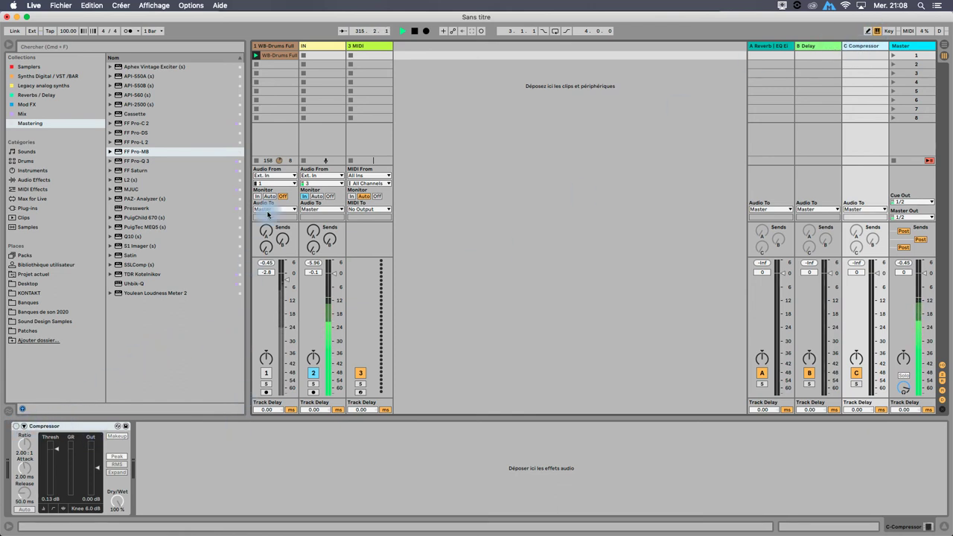
# - Raise send C of the WB-Drums Full track to its maximum
pyautogui.click(269, 43)
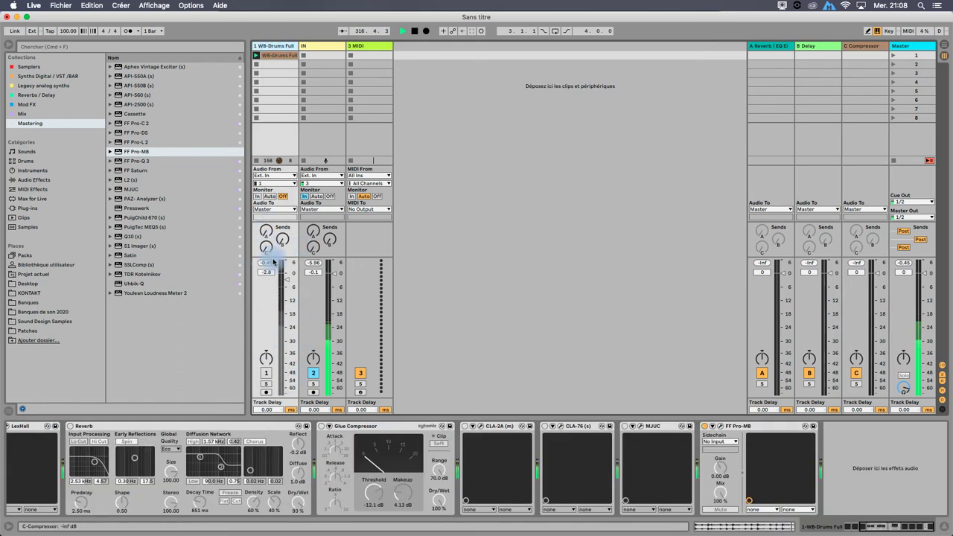
pyautogui.click(860, 46)
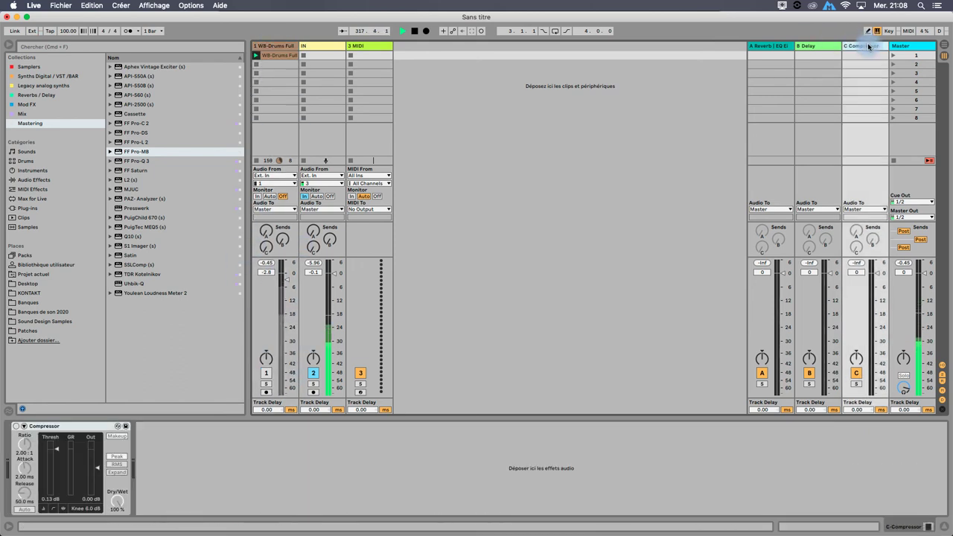
pyautogui.click(277, 45)
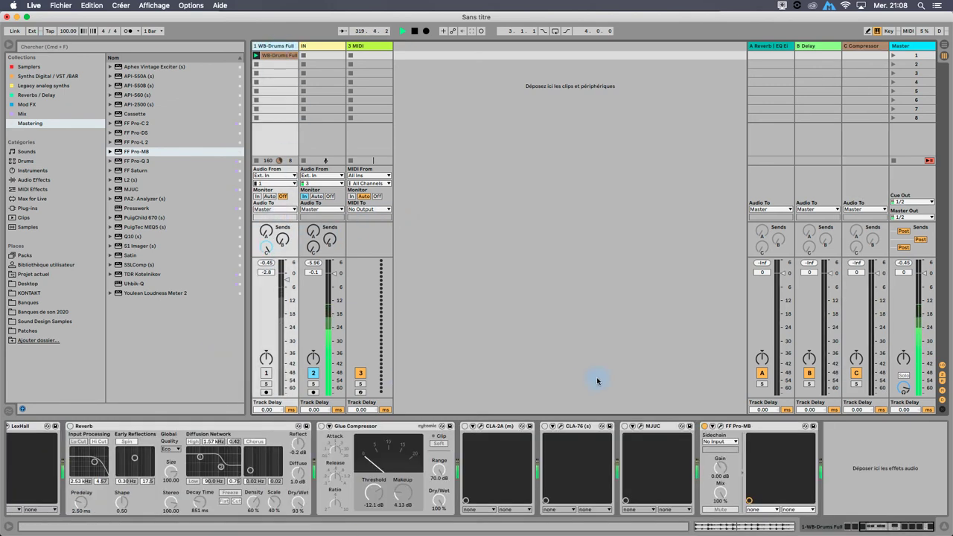
# - Activate the Compressor on return C with Makeup on, a ratio of 3.50:1 and a threshold of about -17.9 dB
pyautogui.click(862, 46)
pyautogui.moveTo(25, 445); pyautogui.dragTo(25, 409)
pyautogui.moveTo(26, 444); pyautogui.dragTo(56, 472)
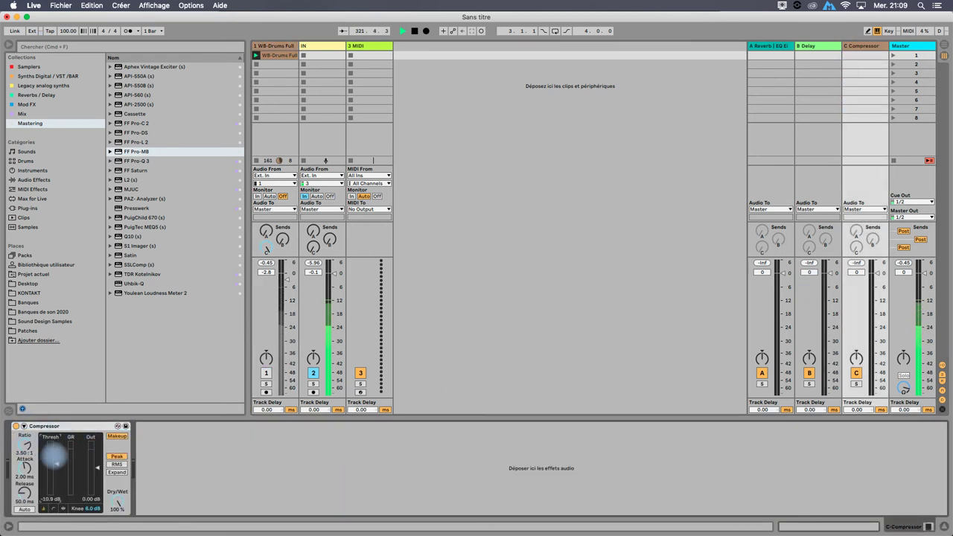
# - Set the WB-Drums Full volume to about -5.0 dB, unmute the track and pull return C's volume down to -inf
pyautogui.moveTo(273, 347)
pyautogui.mouseDown()
pyautogui.moveTo(275, 356)
pyautogui.moveTo(287, 285)
pyautogui.mouseUp()
pyautogui.click(266, 372)
pyautogui.moveTo(877, 272); pyautogui.dragTo(877, 393)
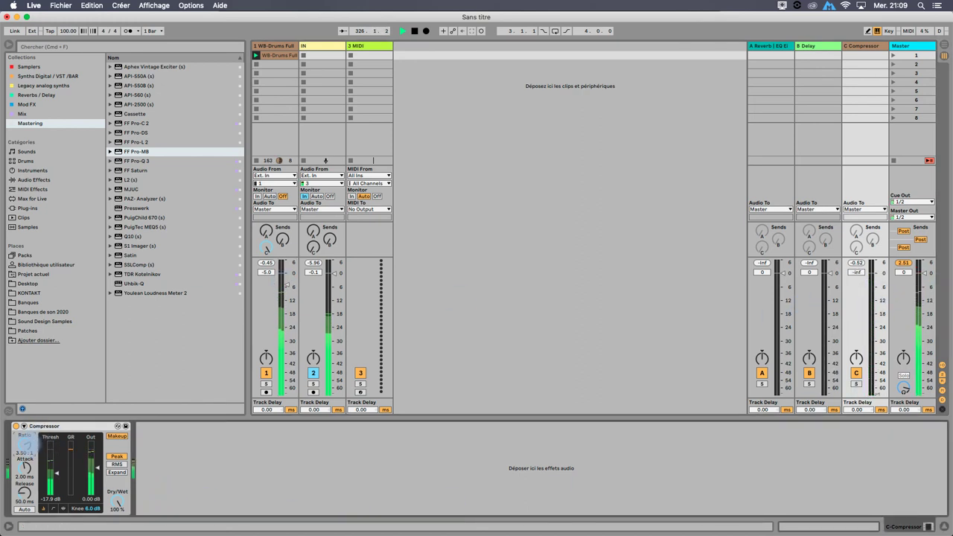
# - Set return C's Compressor to inf:1 ratio, 1.41 s release, about -26.3 dB threshold and no Makeup, with return C's volume at about -8.3 dB
pyautogui.moveTo(24, 447); pyautogui.dragTo(69, 491)
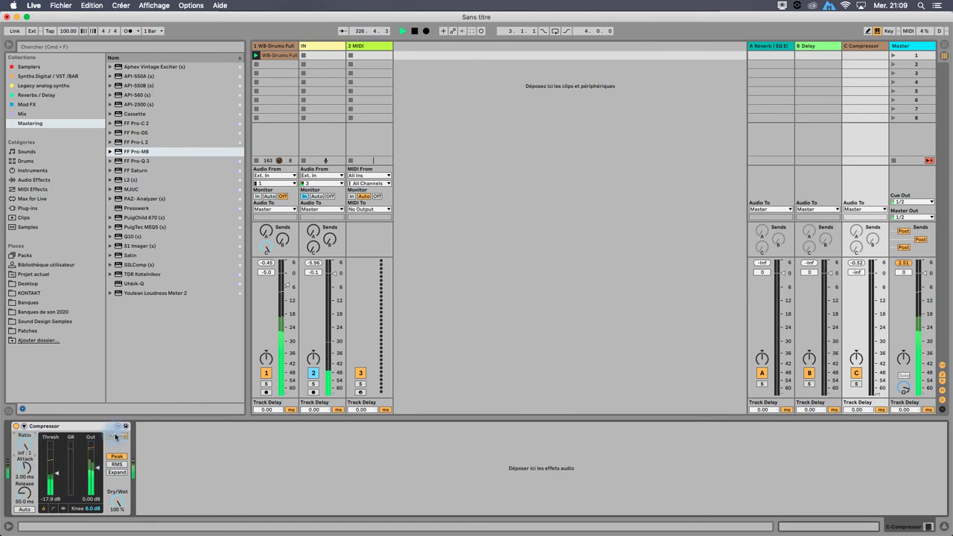
pyautogui.click(47, 461)
pyautogui.moveTo(24, 493)
pyautogui.mouseDown()
pyautogui.moveTo(24, 469)
pyautogui.moveTo(24, 480)
pyautogui.mouseUp()
pyautogui.moveTo(49, 466); pyautogui.dragTo(52, 474)
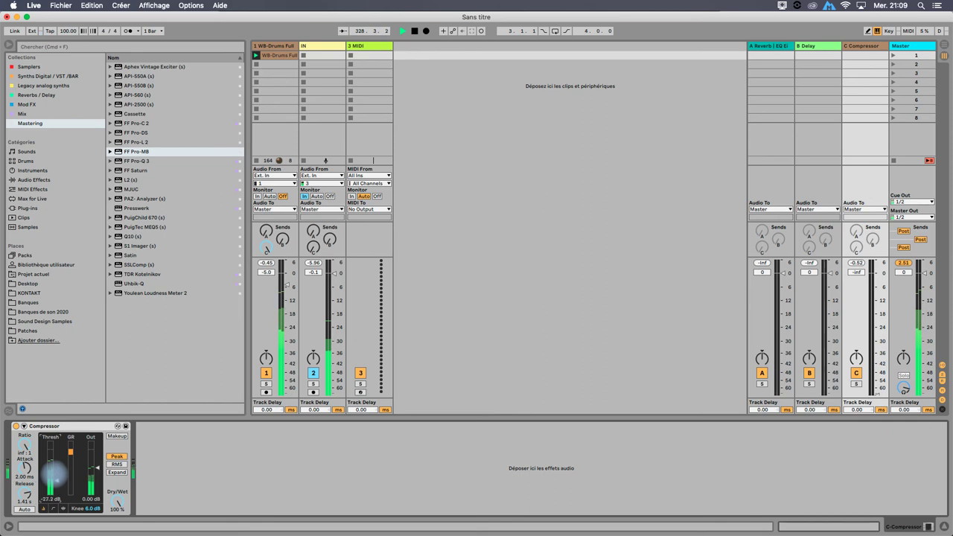
pyautogui.moveTo(877, 389); pyautogui.dragTo(877, 299)
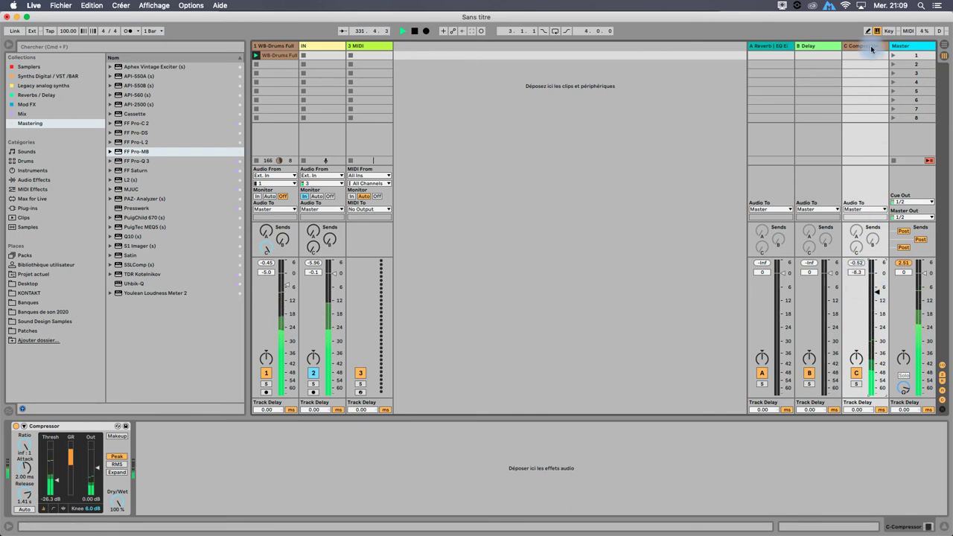
# - Bypass the Compressor on return C and mute the WB-Drums Full track
pyautogui.click(16, 426)
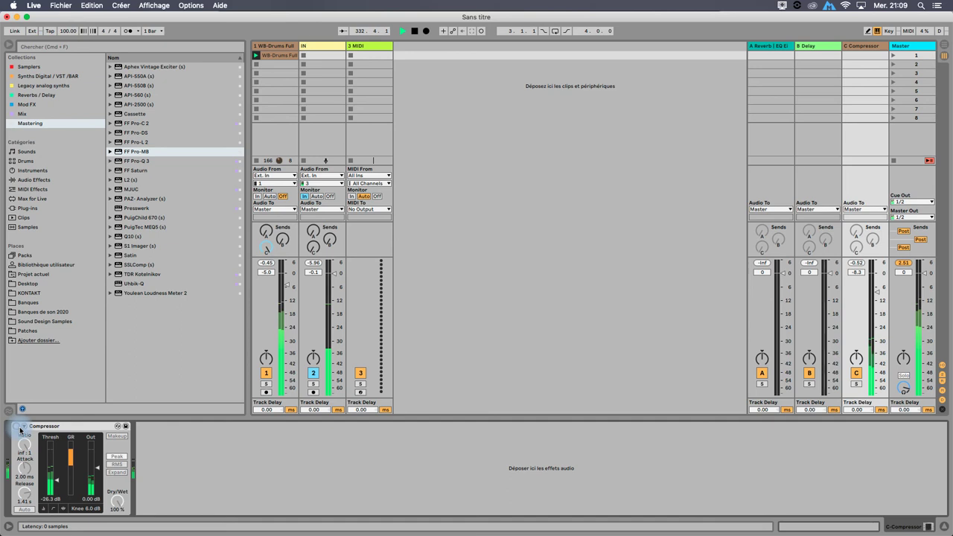
pyautogui.click(265, 373)
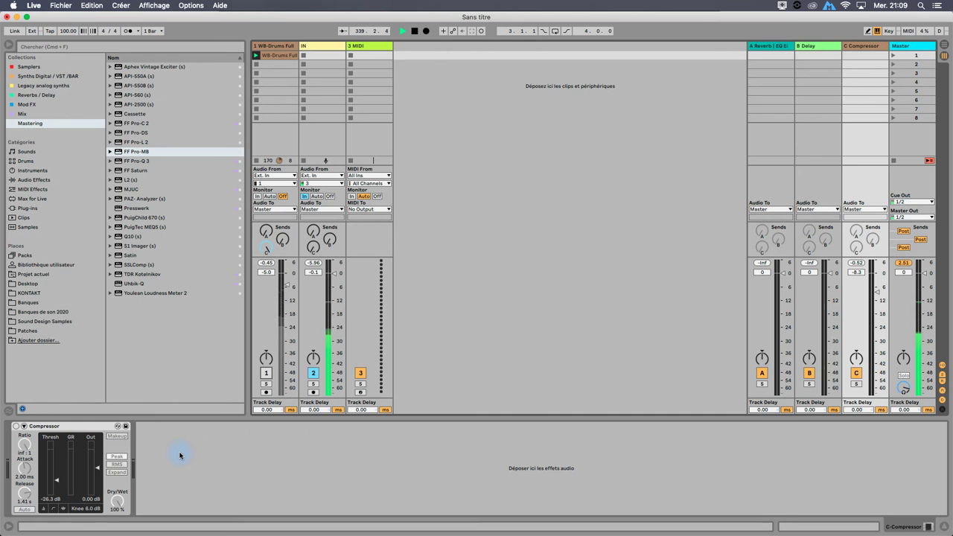
# - Look at the Master track's device chain and return to the C Compressor track
pyautogui.click(64, 426)
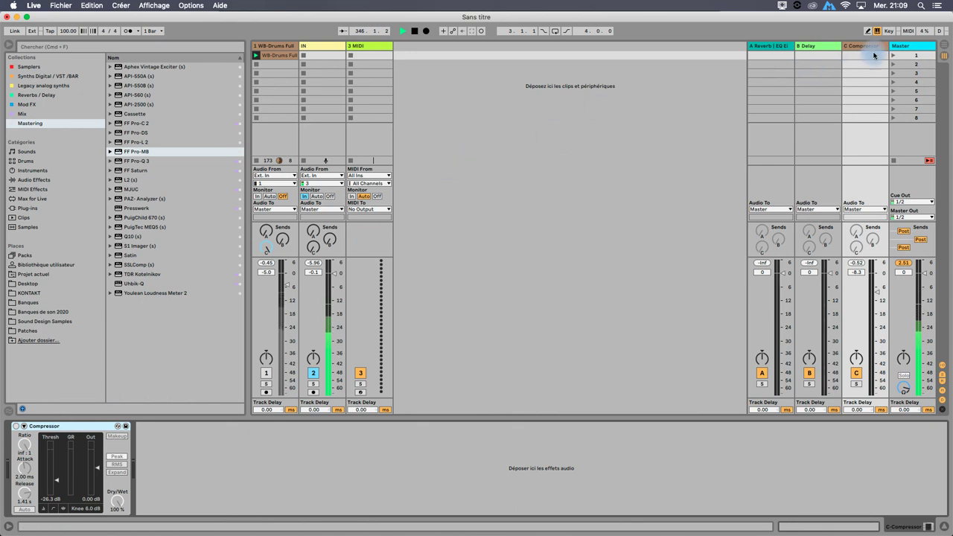
pyautogui.click(911, 46)
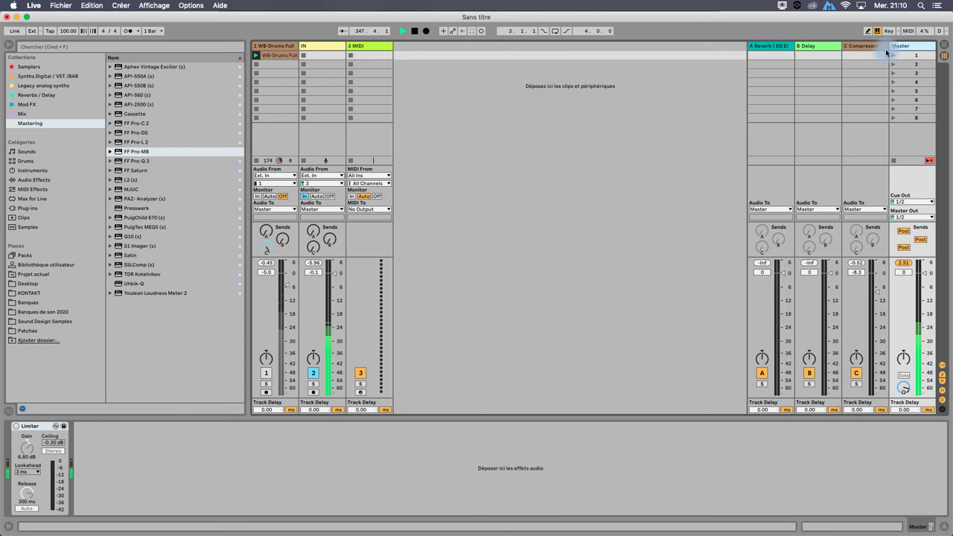
pyautogui.click(862, 47)
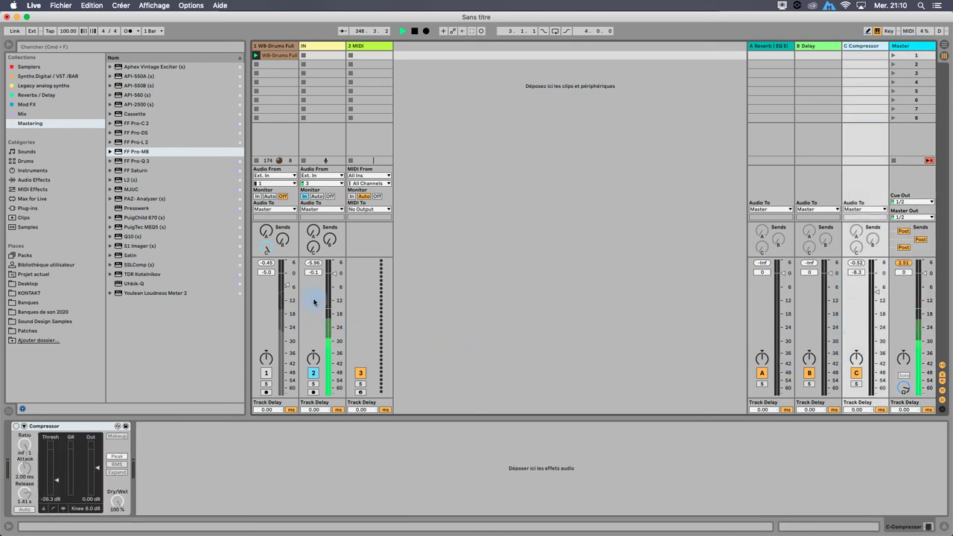